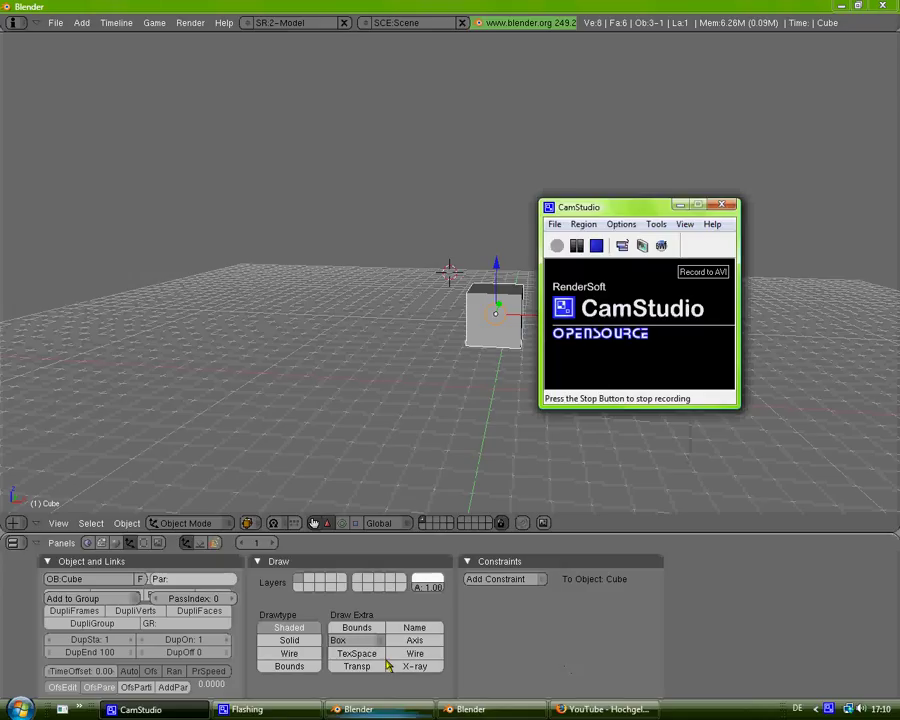
- Bring Blender to the front and orbit the view around the default cube
{"action": "left_click", "coordinate": [470, 709]}
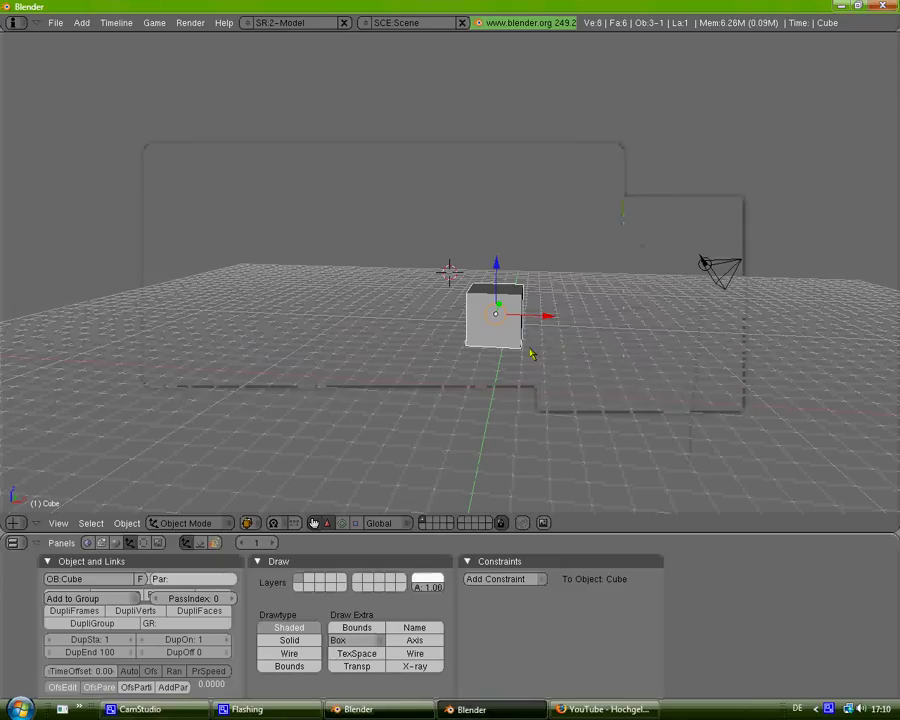
{"action": "mouse_move", "coordinate": [579, 362]}
{"action": "middle_mouse_down"}
{"action": "mouse_move", "coordinate": [576, 352]}
{"action": "mouse_move", "coordinate": [596, 378]}
{"action": "mouse_move", "coordinate": [632, 380]}
{"action": "mouse_move", "coordinate": [606, 392]}
{"action": "mouse_move", "coordinate": [560, 372]}
{"action": "mouse_move", "coordinate": [658, 356]}
{"action": "mouse_move", "coordinate": [660, 373]}
{"action": "mouse_move", "coordinate": [654, 364]}
{"action": "middle_mouse_up"}
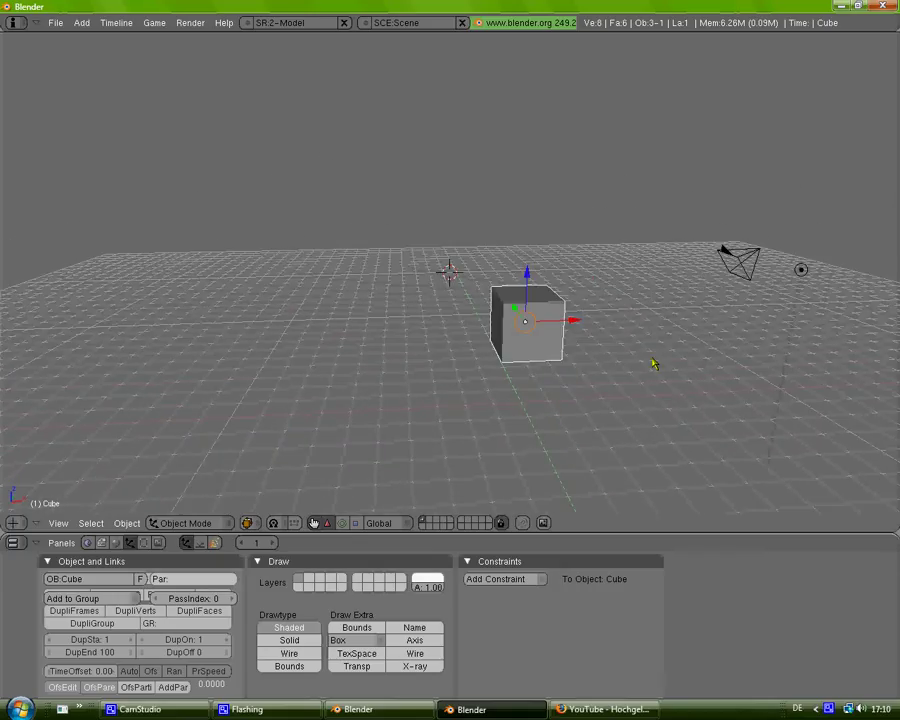
- Add Multires to the cube and raise it to level 6, making a smooth sphere
{"action": "left_click", "coordinate": [144, 545]}
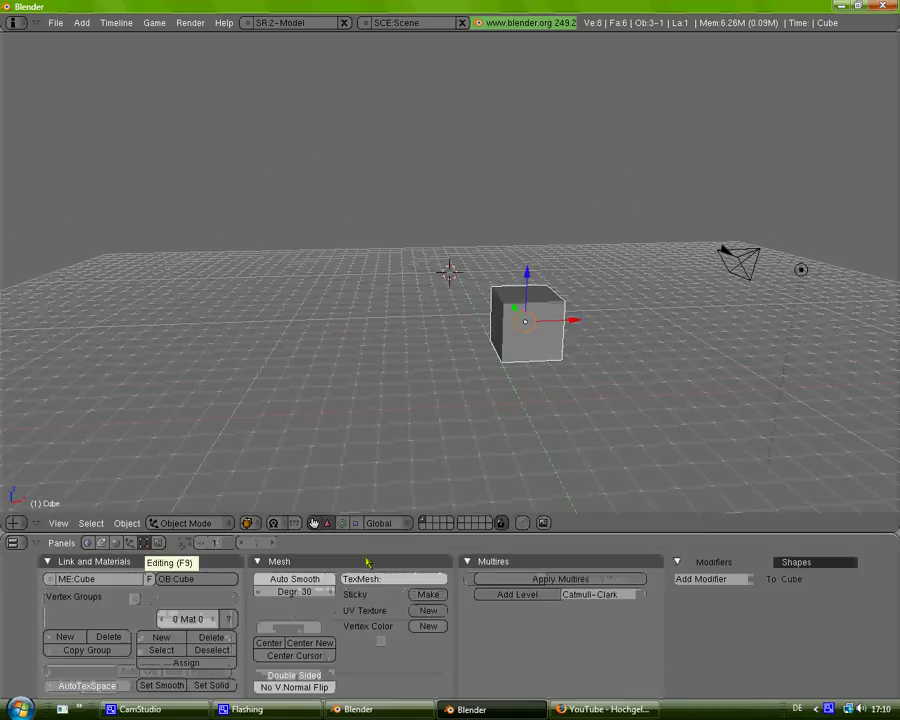
{"action": "left_click", "coordinate": [506, 595]}
{"action": "left_click", "coordinate": [512, 595]}
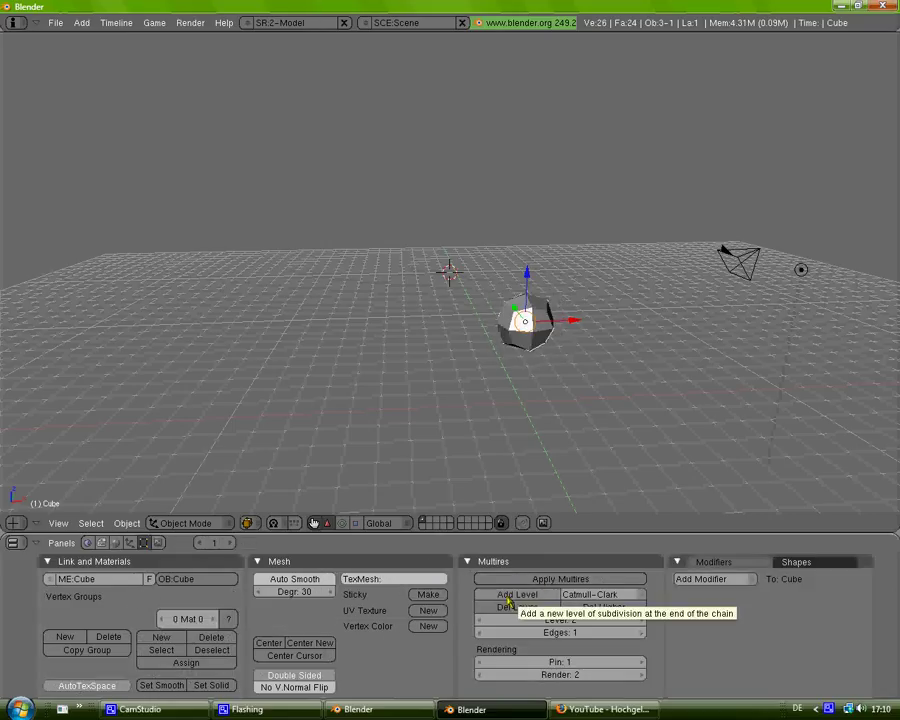
{"action": "left_click", "coordinate": [512, 595]}
{"action": "left_click", "coordinate": [512, 595]}
{"action": "left_click", "coordinate": [510, 596]}
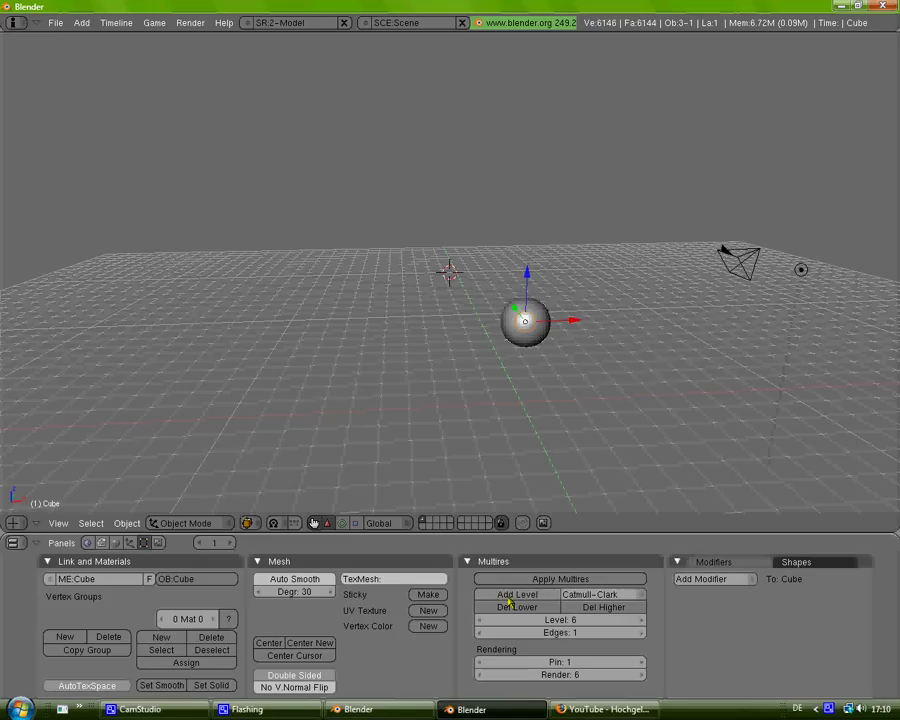
- Scale the multires sphere up several times its original size
{"action": "key", "text": "KP_8"}
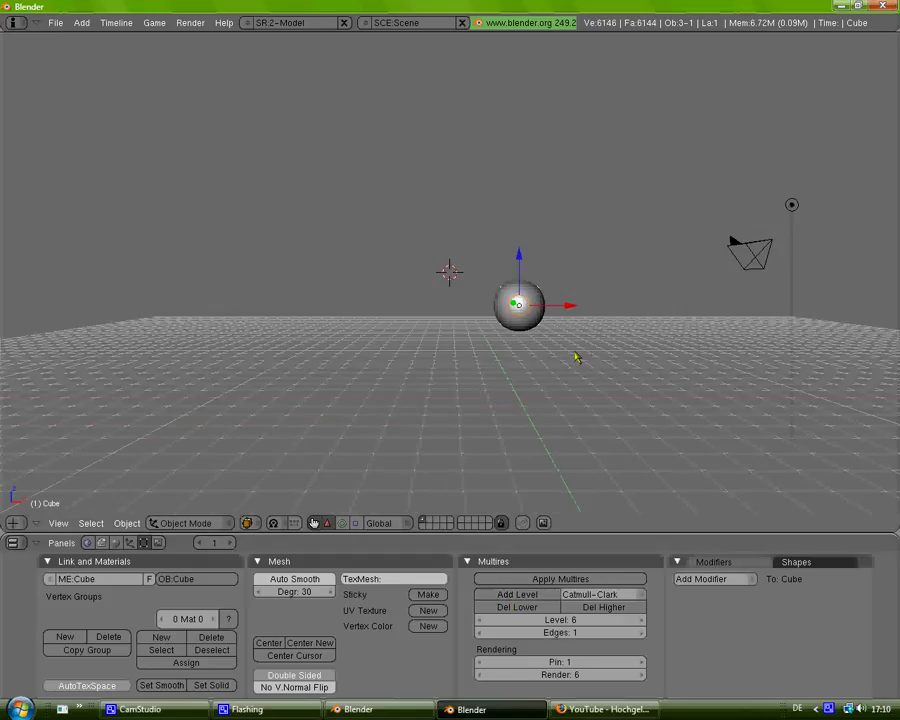
{"action": "key", "text": "s"}
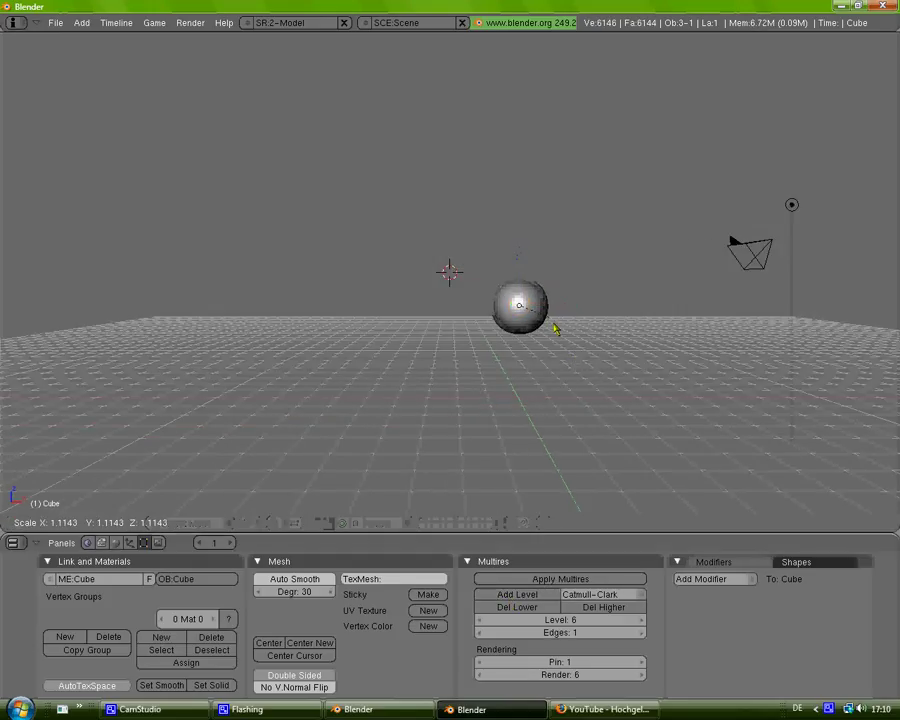
{"action": "left_click_drag", "start_coordinate": [673, 353], "coordinate": [724, 366]}
{"action": "left_click", "coordinate": [702, 336]}
- Move the sphere left and upward, then enlarge it slightly more
{"action": "left_click_drag", "start_coordinate": [572, 316], "coordinate": [500, 316]}
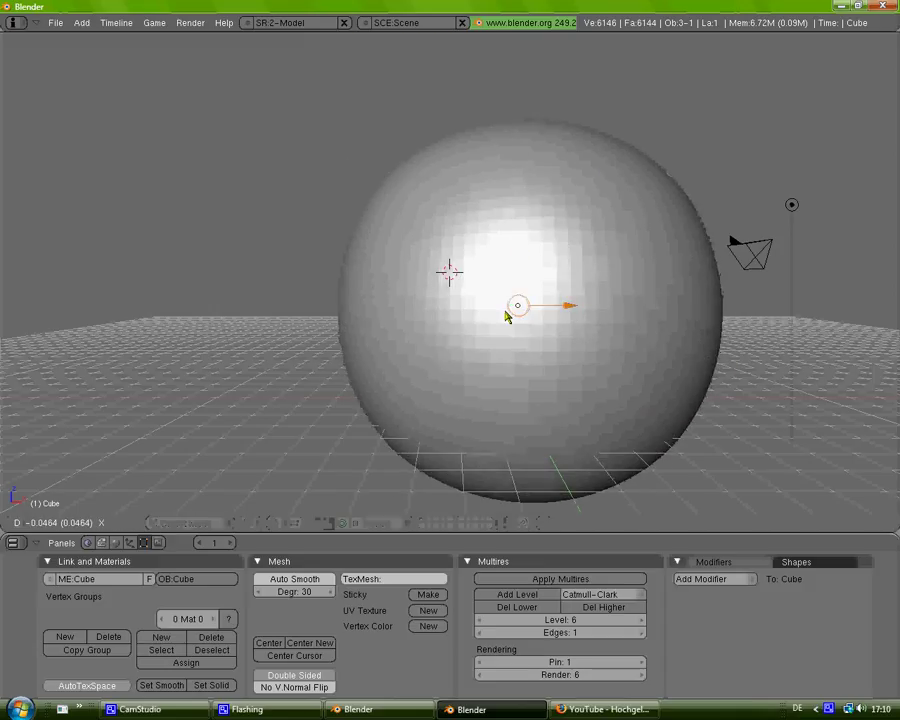
{"action": "left_click_drag", "start_coordinate": [452, 266], "coordinate": [452, 243]}
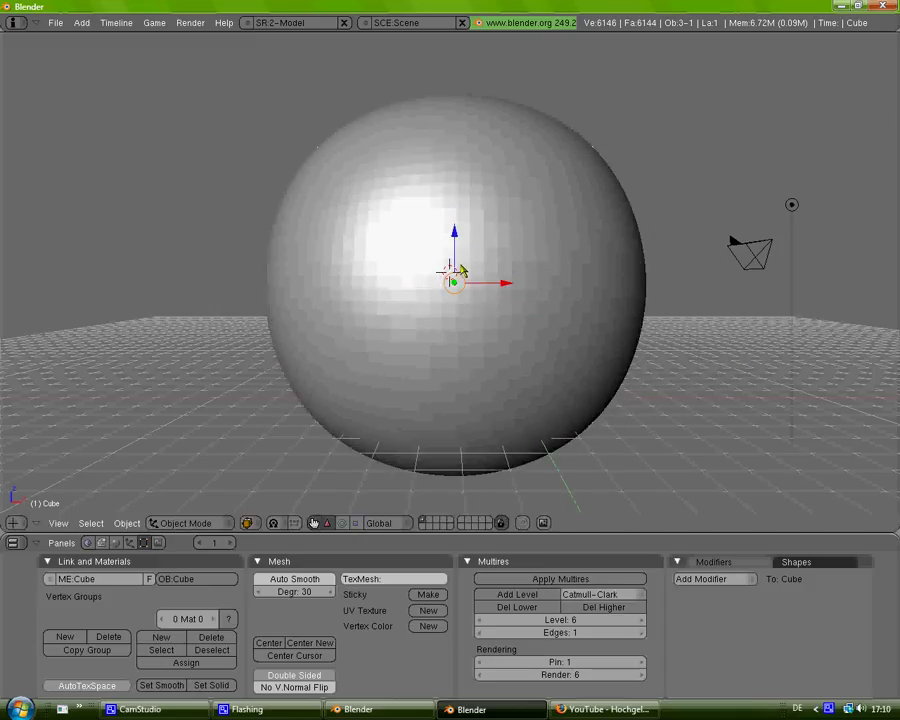
{"action": "key", "text": "s"}
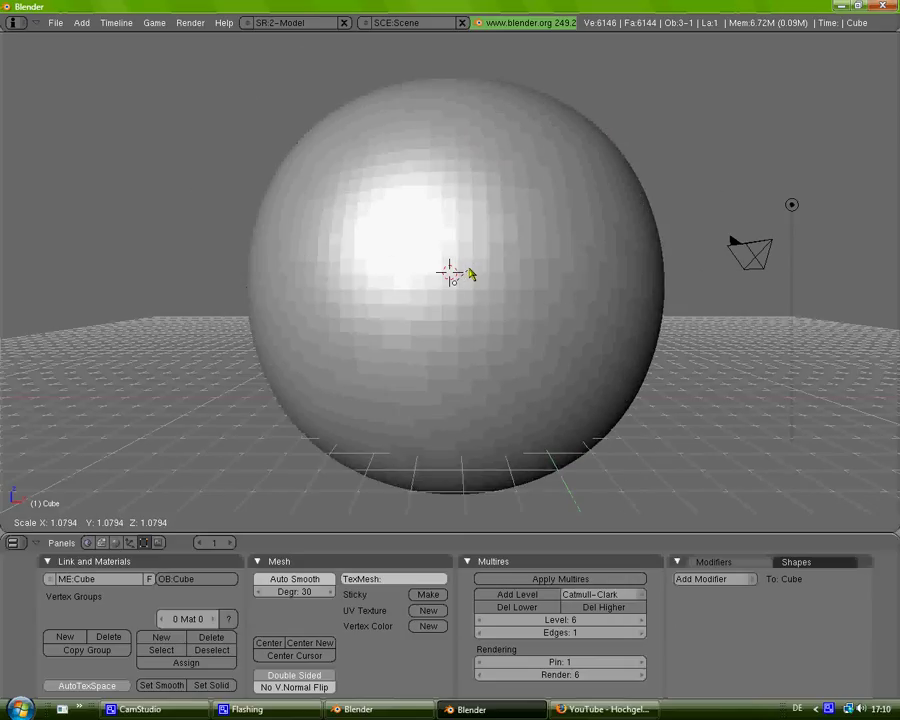
{"action": "left_click", "coordinate": [471, 274]}
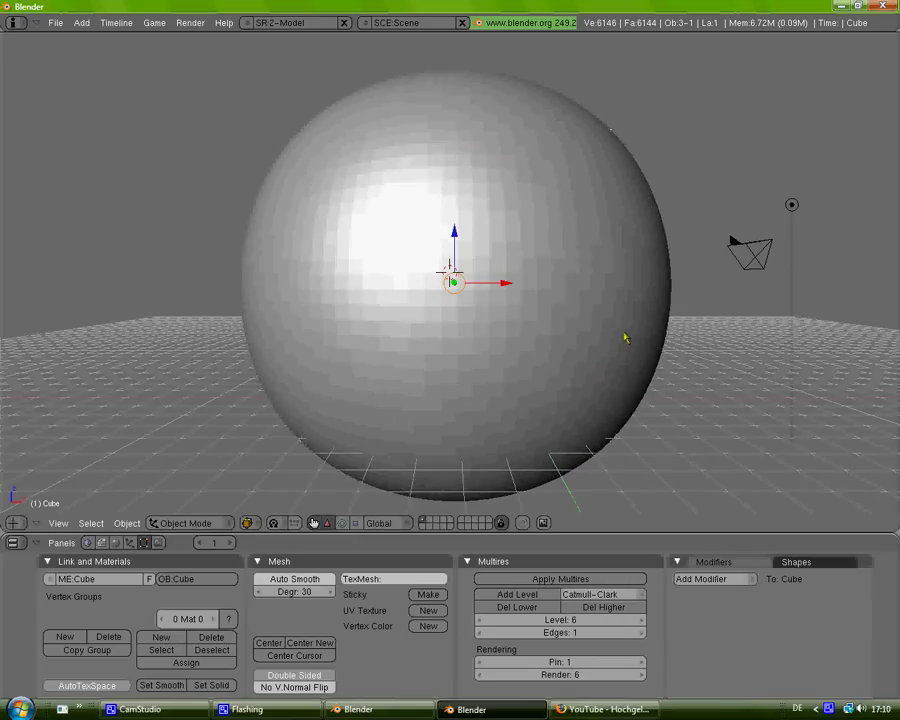
{"action": "key", "text": "KP_8"}
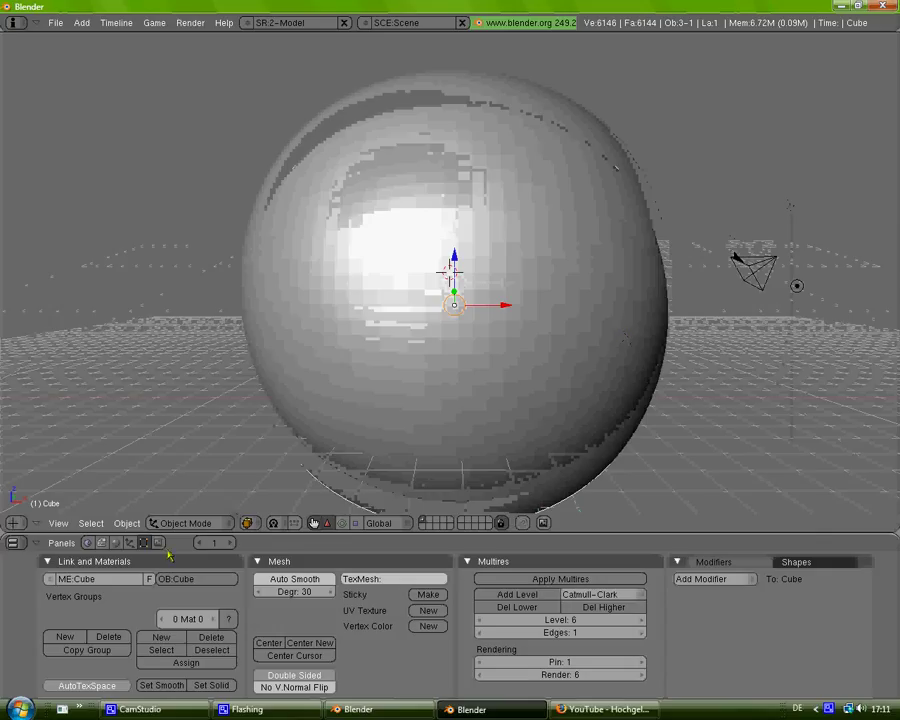
- Put the sphere in Sculpt Mode and show the Sculpt Properties panel with the Draw brush
{"action": "left_click", "coordinate": [224, 528]}
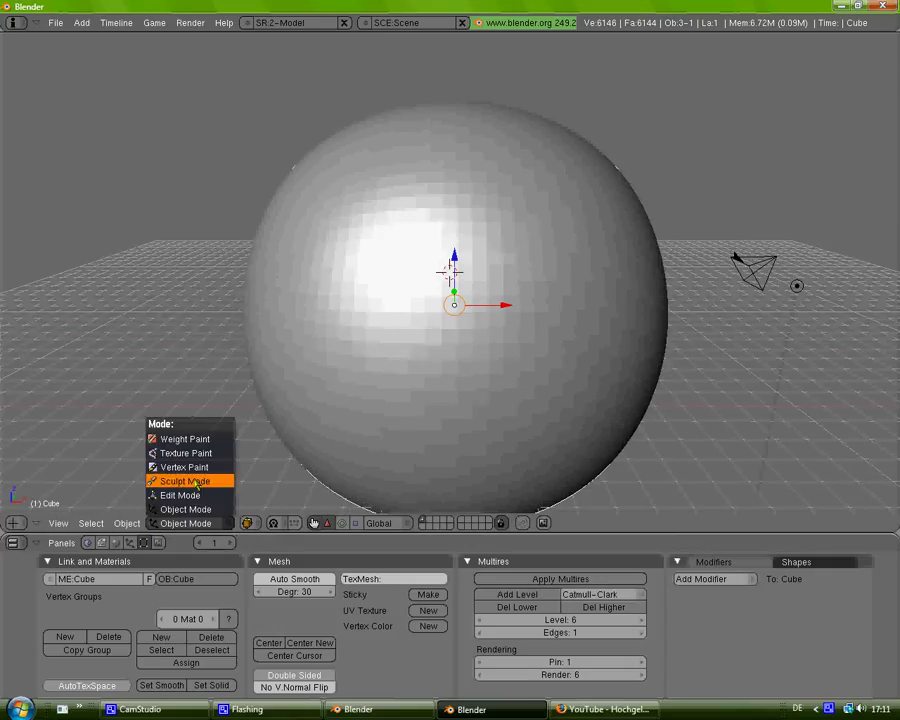
{"action": "left_click", "coordinate": [192, 479]}
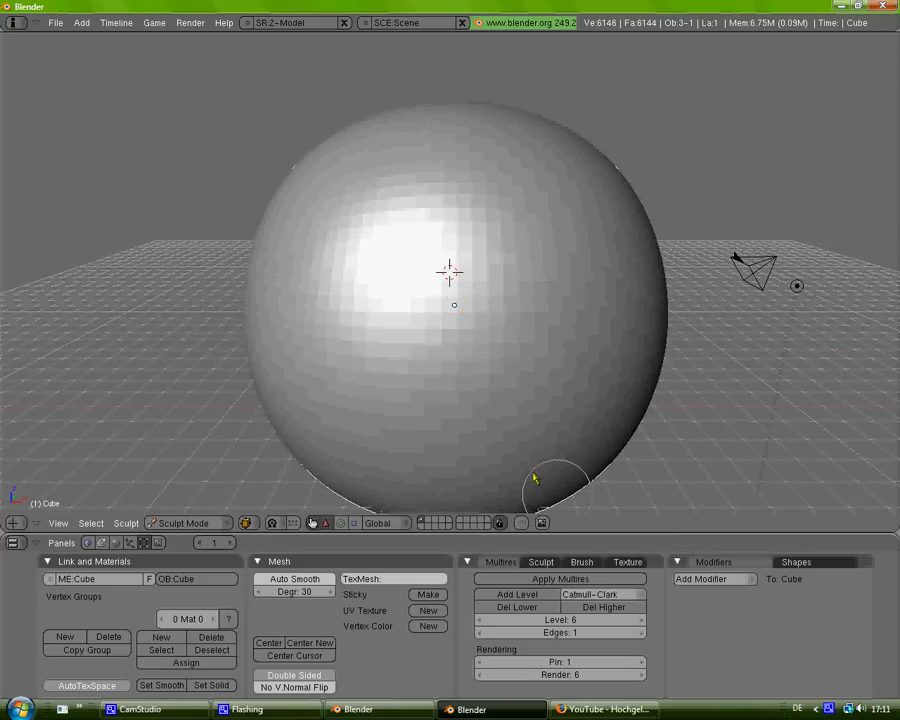
{"action": "key", "text": "n"}
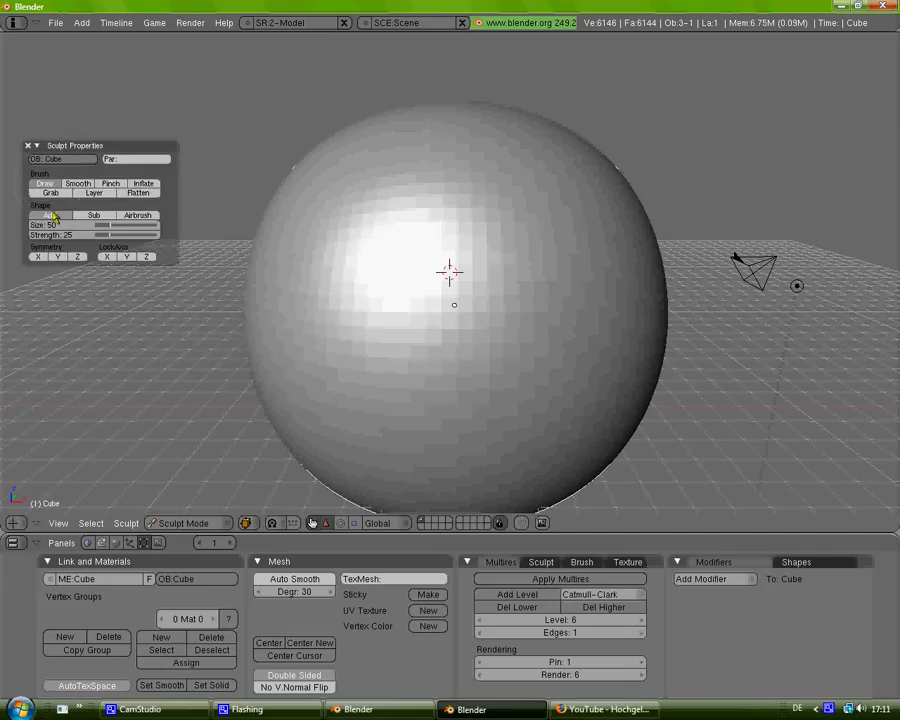
- Set the Draw brush to size 32 and strength 100
{"action": "left_click_drag", "start_coordinate": [112, 229], "coordinate": [107, 228]}
{"action": "left_click_drag", "start_coordinate": [98, 228], "coordinate": [104, 228]}
{"action": "left_click_drag", "start_coordinate": [111, 238], "coordinate": [192, 247]}
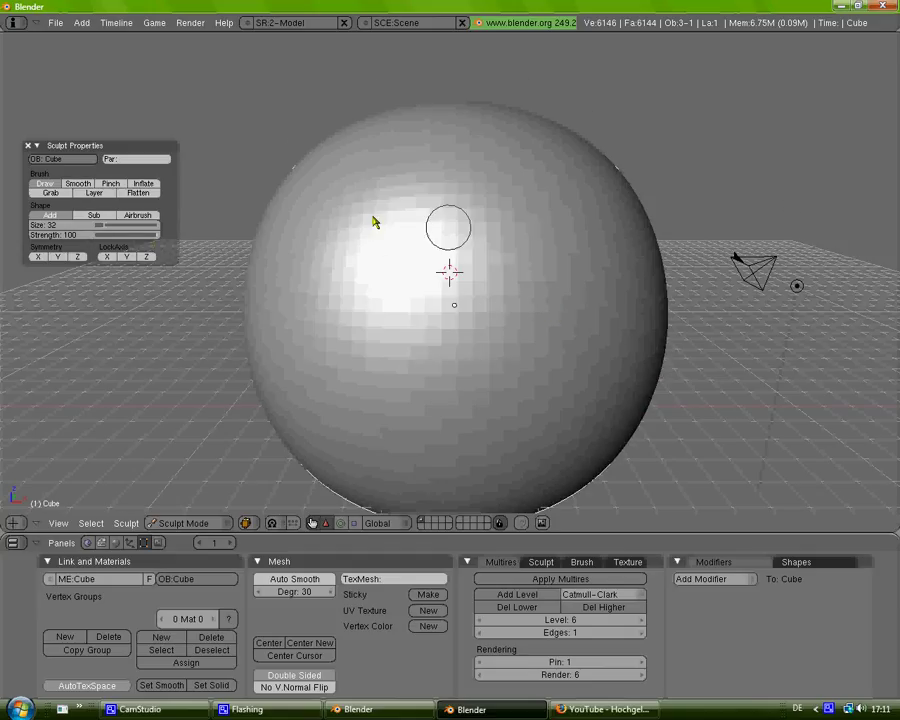
- Paint raised brow ridges across the sphere's upper front with Draw strokes
{"action": "left_click_drag", "start_coordinate": [374, 220], "coordinate": [355, 283]}
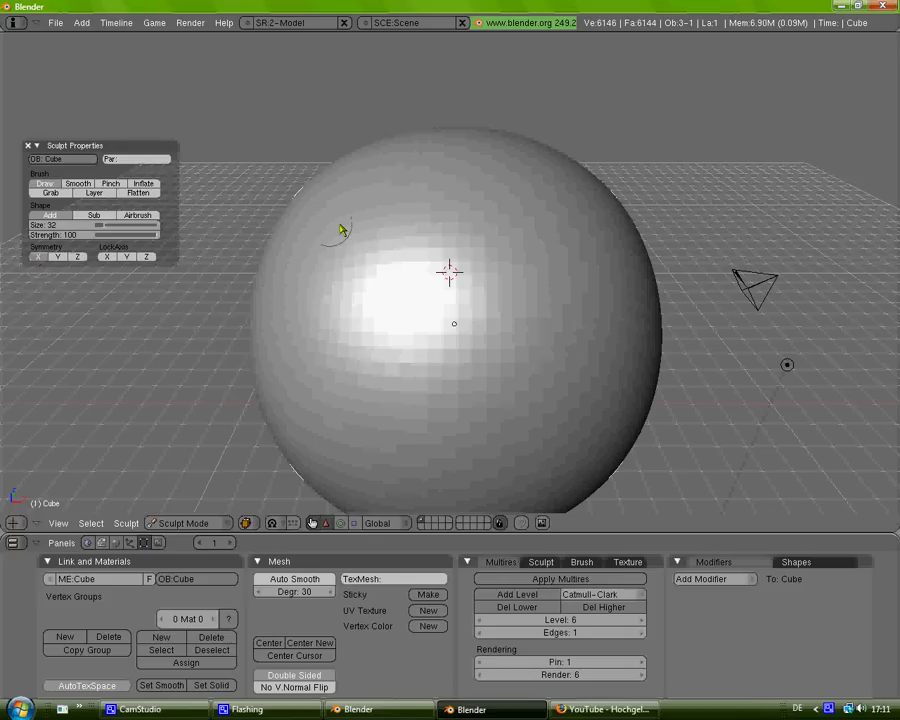
{"action": "mouse_move", "coordinate": [383, 248]}
{"action": "left_mouse_down"}
{"action": "mouse_move", "coordinate": [428, 250]}
{"action": "mouse_move", "coordinate": [352, 256]}
{"action": "mouse_move", "coordinate": [416, 256]}
{"action": "mouse_move", "coordinate": [354, 252]}
{"action": "mouse_move", "coordinate": [406, 252]}
{"action": "mouse_move", "coordinate": [360, 258]}
{"action": "mouse_move", "coordinate": [402, 277]}
{"action": "mouse_move", "coordinate": [380, 258]}
{"action": "mouse_move", "coordinate": [328, 262]}
{"action": "mouse_move", "coordinate": [309, 284]}
{"action": "mouse_move", "coordinate": [343, 333]}
{"action": "mouse_move", "coordinate": [380, 335]}
{"action": "mouse_move", "coordinate": [420, 293]}
{"action": "mouse_move", "coordinate": [354, 330]}
{"action": "mouse_move", "coordinate": [311, 320]}
{"action": "left_mouse_up"}
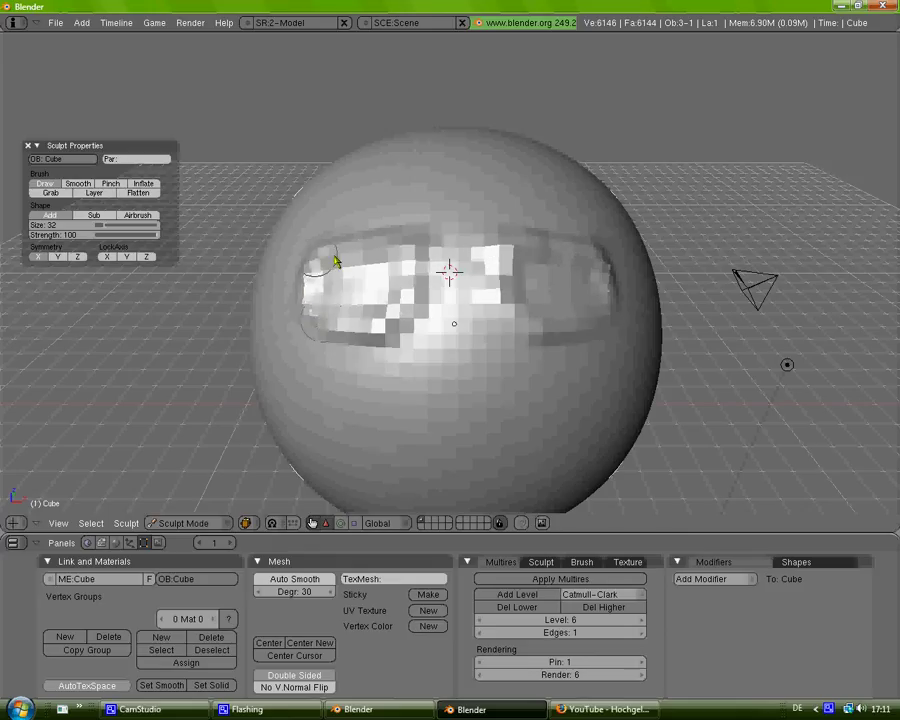
{"action": "mouse_move", "coordinate": [336, 261]}
{"action": "left_mouse_down"}
{"action": "mouse_move", "coordinate": [402, 275]}
{"action": "mouse_move", "coordinate": [408, 317]}
{"action": "mouse_move", "coordinate": [394, 330]}
{"action": "mouse_move", "coordinate": [345, 335]}
{"action": "left_mouse_up"}
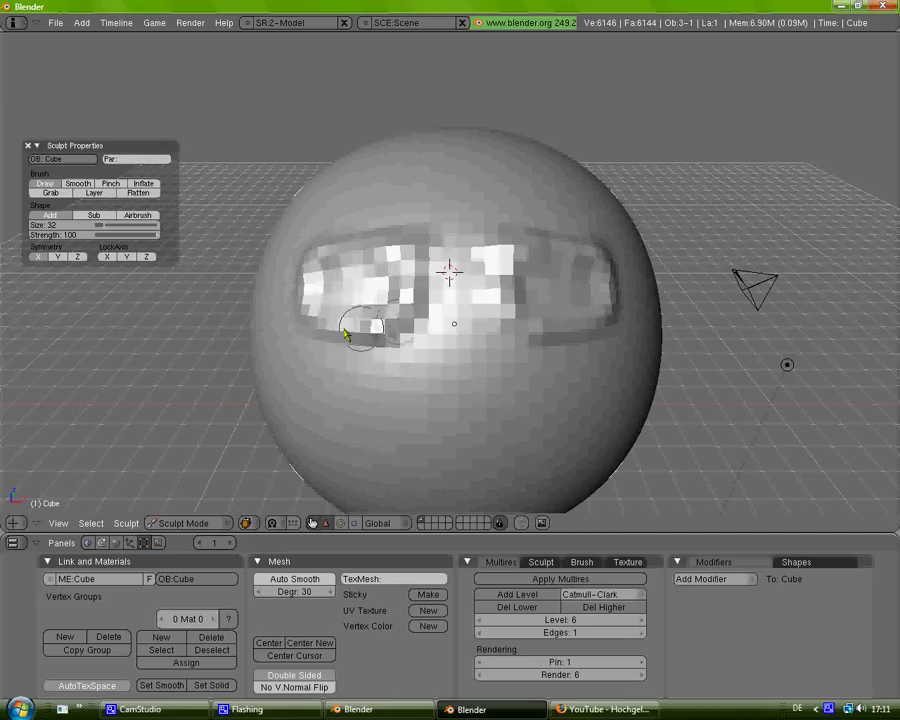
{"action": "mouse_move", "coordinate": [315, 311]}
{"action": "middle_mouse_down"}
{"action": "mouse_move", "coordinate": [412, 251]}
{"action": "mouse_move", "coordinate": [519, 282]}
{"action": "middle_mouse_up"}
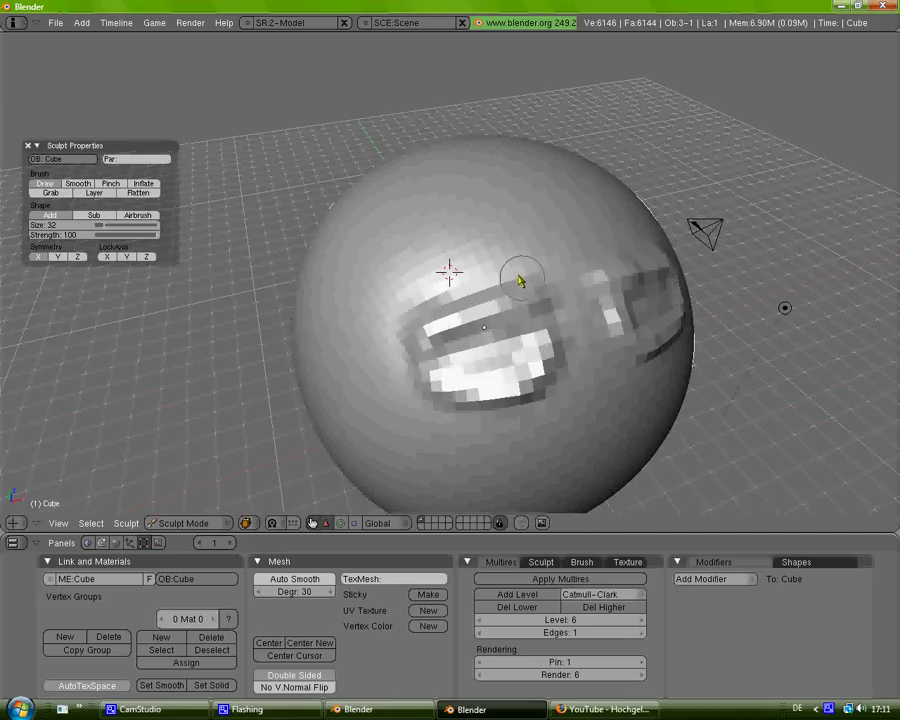
{"action": "mouse_move", "coordinate": [519, 282]}
{"action": "left_mouse_down"}
{"action": "mouse_move", "coordinate": [412, 315]}
{"action": "mouse_move", "coordinate": [396, 338]}
{"action": "mouse_move", "coordinate": [504, 283]}
{"action": "mouse_move", "coordinate": [468, 285]}
{"action": "mouse_move", "coordinate": [412, 317]}
{"action": "mouse_move", "coordinate": [446, 273]}
{"action": "mouse_move", "coordinate": [378, 333]}
{"action": "mouse_move", "coordinate": [490, 273]}
{"action": "mouse_move", "coordinate": [512, 273]}
{"action": "mouse_move", "coordinate": [502, 267]}
{"action": "left_mouse_up"}
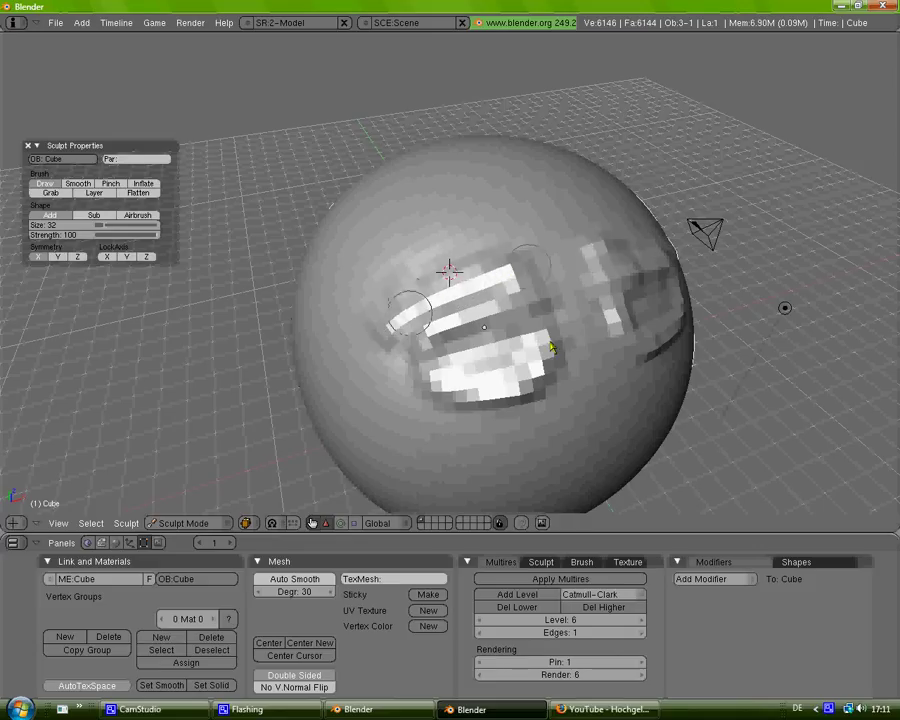
{"action": "mouse_move", "coordinate": [484, 343]}
{"action": "middle_mouse_down"}
{"action": "mouse_move", "coordinate": [456, 338]}
{"action": "mouse_move", "coordinate": [500, 306]}
{"action": "mouse_move", "coordinate": [483, 303]}
{"action": "mouse_move", "coordinate": [504, 261]}
{"action": "mouse_move", "coordinate": [474, 178]}
{"action": "middle_mouse_up"}
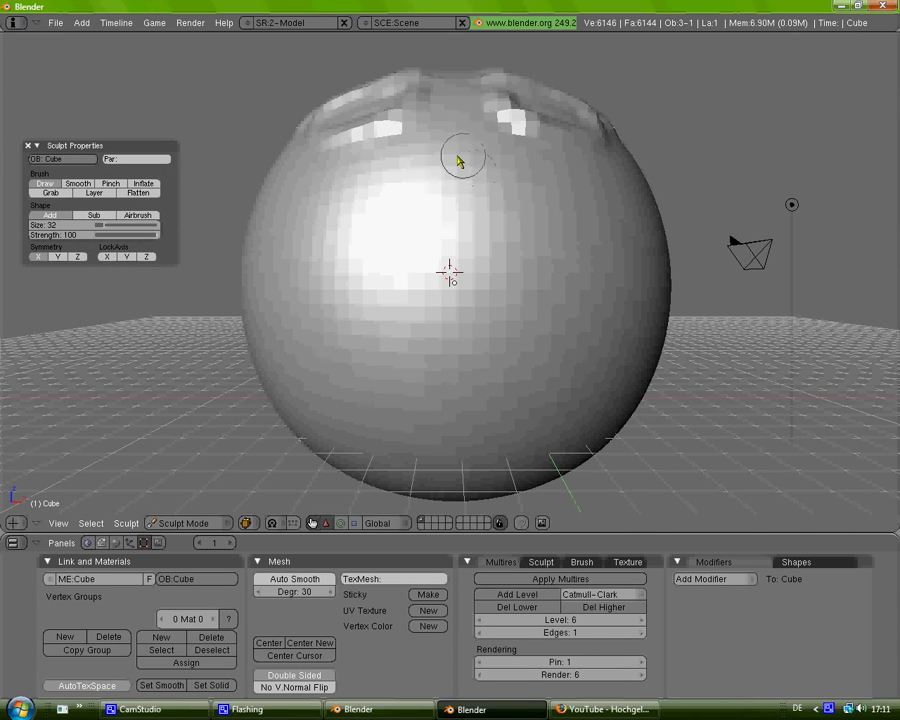
- Sculpt a vertical nose ridge down the centre of the sphere's front
{"action": "mouse_move", "coordinate": [457, 160]}
{"action": "left_mouse_down"}
{"action": "mouse_move", "coordinate": [460, 255]}
{"action": "mouse_move", "coordinate": [457, 155]}
{"action": "left_mouse_up"}
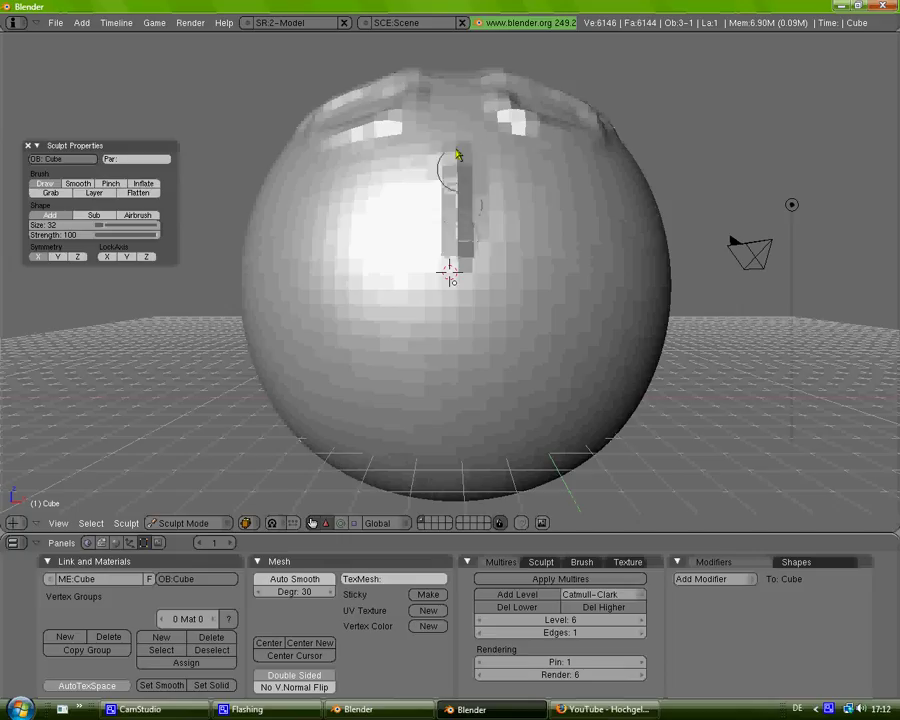
{"action": "mouse_move", "coordinate": [455, 230]}
{"action": "left_mouse_down"}
{"action": "mouse_move", "coordinate": [445, 200]}
{"action": "mouse_move", "coordinate": [445, 237]}
{"action": "mouse_move", "coordinate": [450, 177]}
{"action": "left_mouse_up"}
{"action": "mouse_move", "coordinate": [519, 286]}
{"action": "middle_mouse_down"}
{"action": "mouse_move", "coordinate": [585, 313]}
{"action": "mouse_move", "coordinate": [250, 232]}
{"action": "mouse_move", "coordinate": [492, 371]}
{"action": "mouse_move", "coordinate": [466, 371]}
{"action": "mouse_move", "coordinate": [480, 355]}
{"action": "mouse_move", "coordinate": [474, 389]}
{"action": "mouse_move", "coordinate": [476, 380]}
{"action": "middle_mouse_up"}
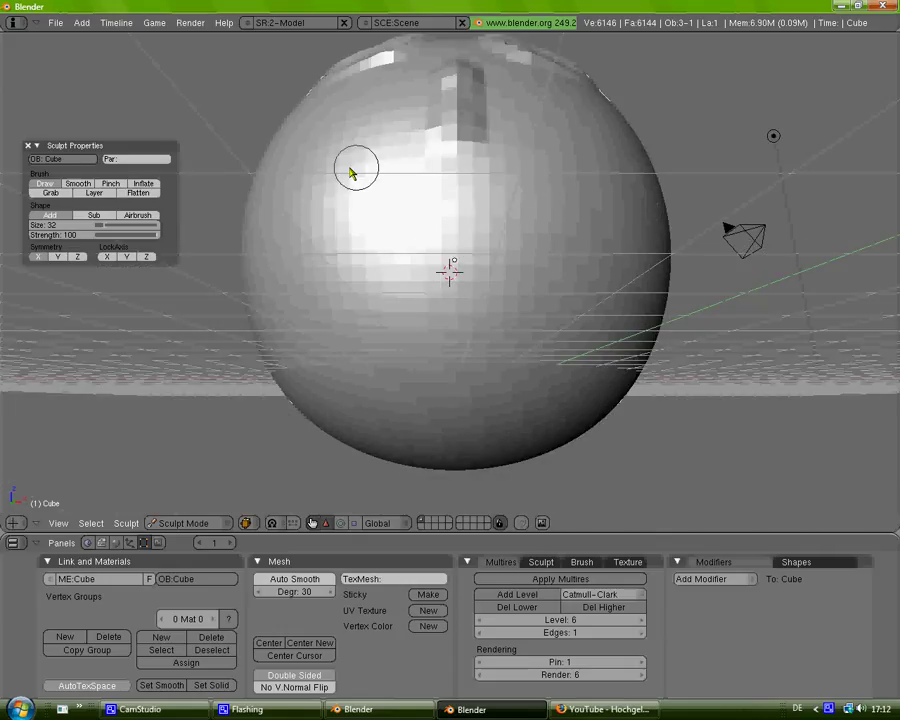
- Build up a broad brow area across the upper face
{"action": "left_click_drag", "start_coordinate": [392, 171], "coordinate": [462, 187]}
{"action": "mouse_move", "coordinate": [340, 180]}
{"action": "left_mouse_down"}
{"action": "mouse_move", "coordinate": [323, 241]}
{"action": "mouse_move", "coordinate": [452, 269]}
{"action": "mouse_move", "coordinate": [528, 261]}
{"action": "left_mouse_up"}
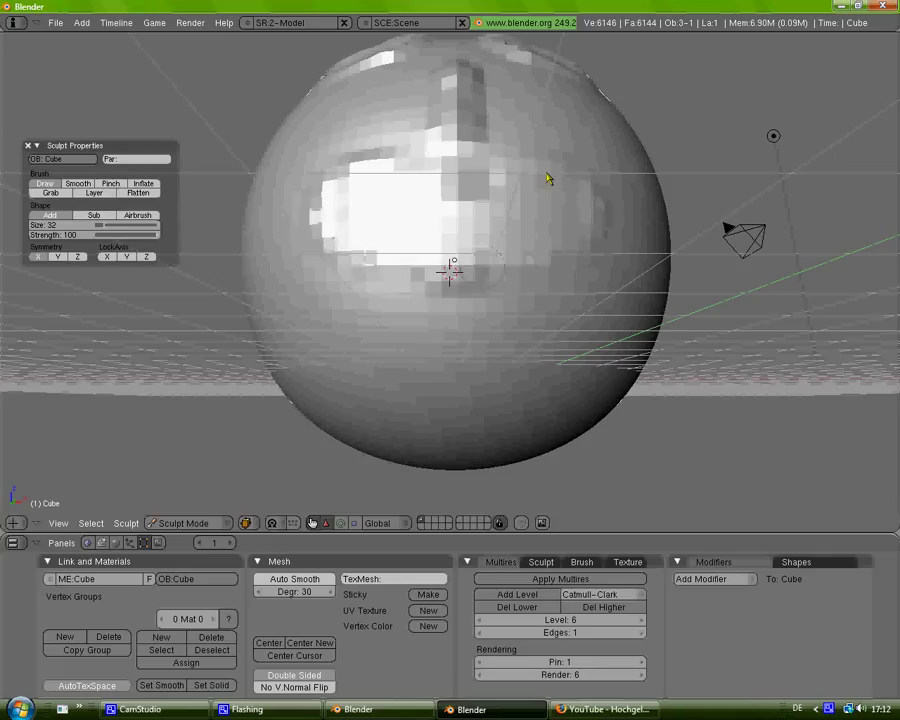
{"action": "mouse_move", "coordinate": [330, 190]}
{"action": "left_mouse_down"}
{"action": "mouse_move", "coordinate": [313, 230]}
{"action": "mouse_move", "coordinate": [450, 270]}
{"action": "left_mouse_up"}
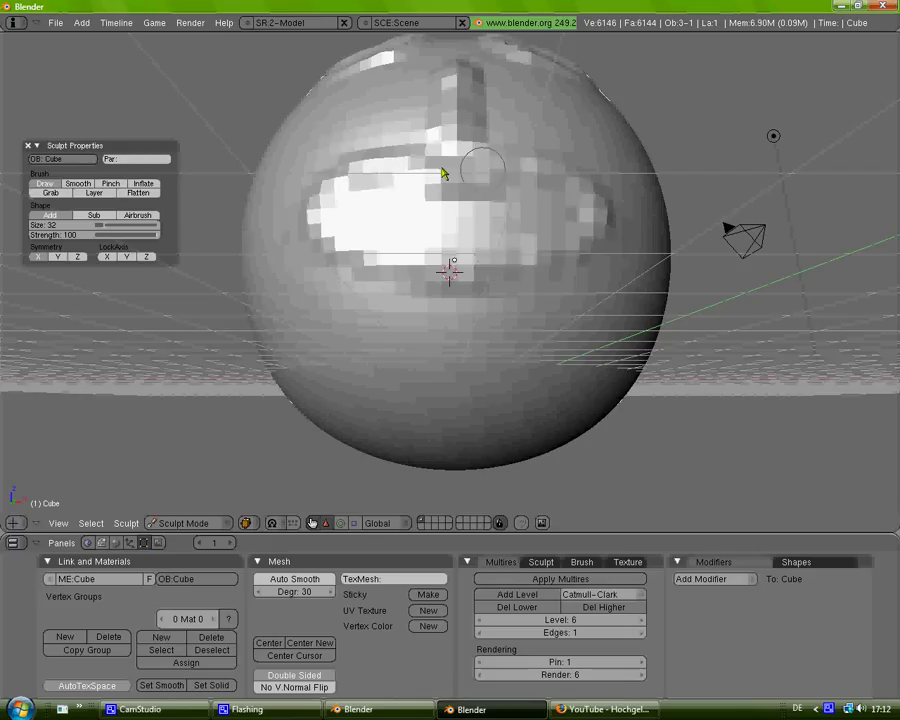
{"action": "mouse_move", "coordinate": [508, 231]}
{"action": "middle_mouse_down"}
{"action": "mouse_move", "coordinate": [490, 279]}
{"action": "mouse_move", "coordinate": [505, 282]}
{"action": "mouse_move", "coordinate": [498, 280]}
{"action": "mouse_move", "coordinate": [505, 330]}
{"action": "mouse_move", "coordinate": [517, 358]}
{"action": "middle_mouse_up"}
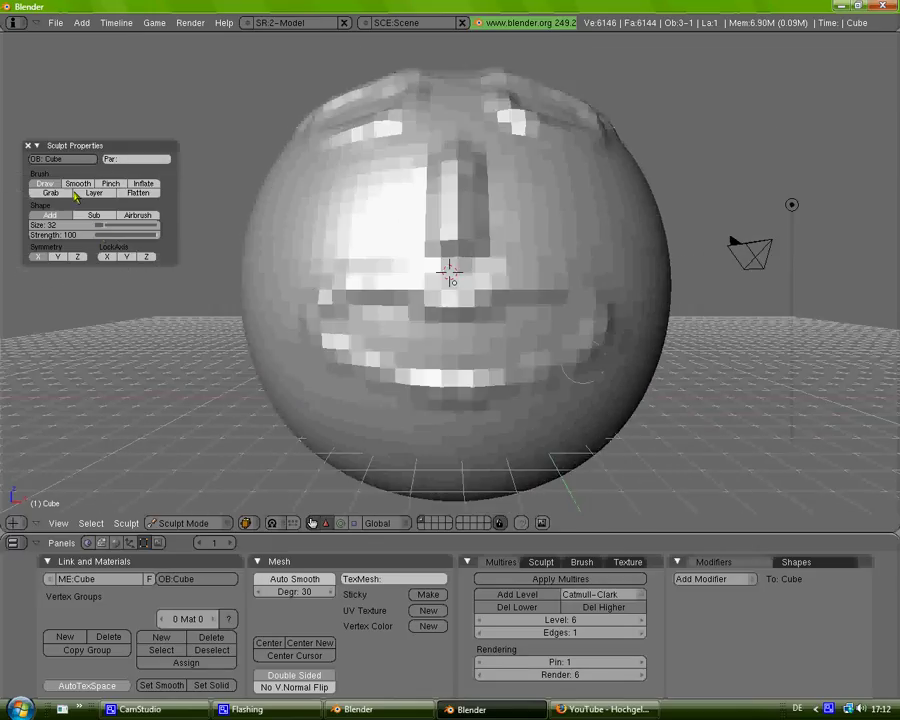
- With the brush set to Sub, carve a mouth groove and deepen the eye areas
{"action": "left_click", "coordinate": [97, 216]}
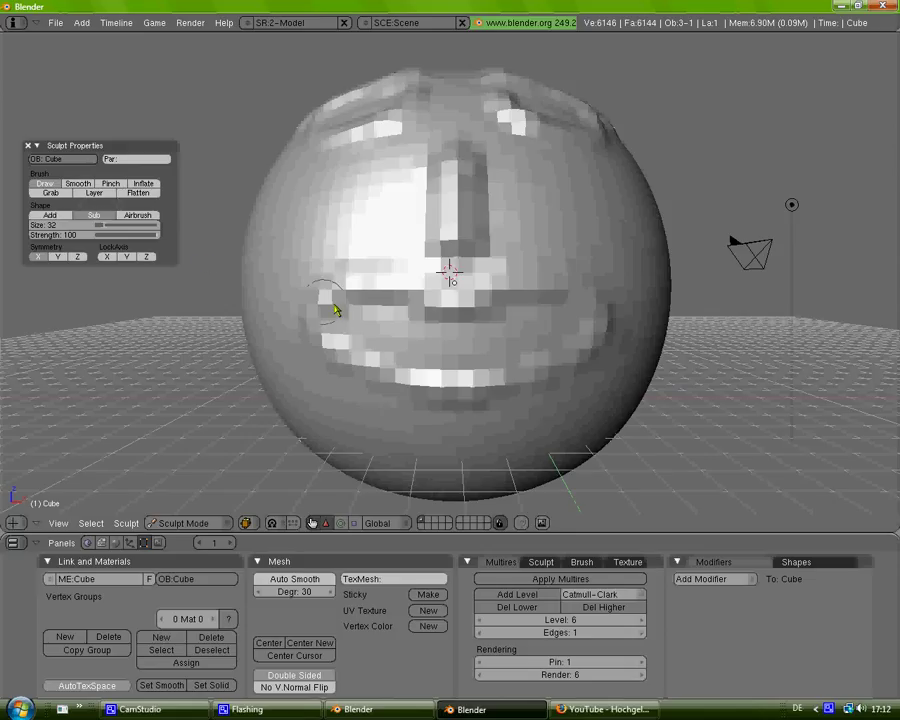
{"action": "mouse_move", "coordinate": [335, 310]}
{"action": "left_mouse_down"}
{"action": "mouse_move", "coordinate": [368, 329]}
{"action": "mouse_move", "coordinate": [468, 346]}
{"action": "mouse_move", "coordinate": [545, 338]}
{"action": "left_mouse_up"}
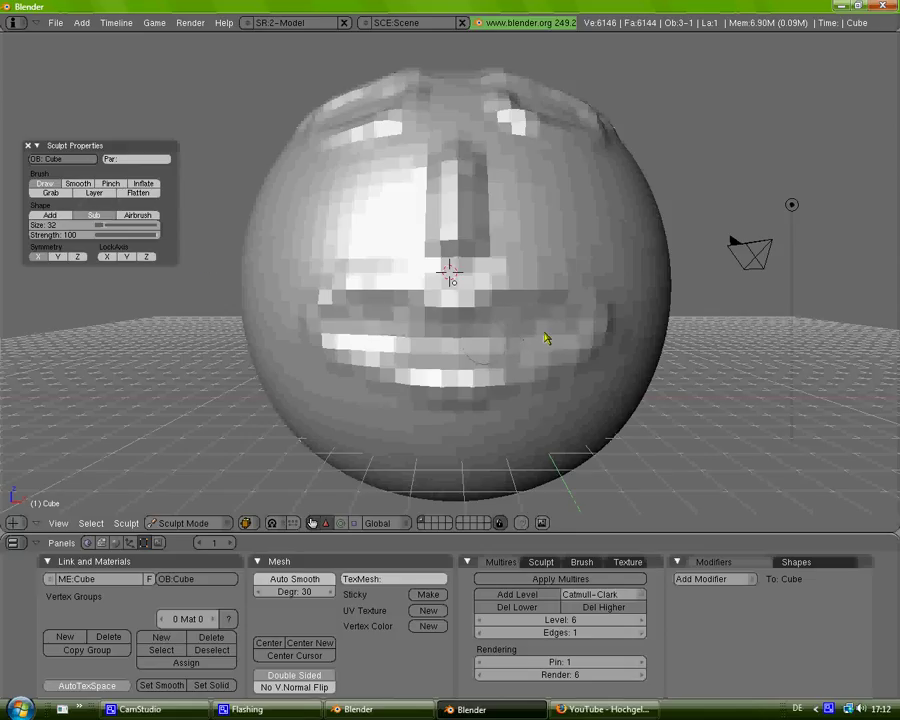
{"action": "mouse_move", "coordinate": [432, 338]}
{"action": "left_mouse_down"}
{"action": "mouse_move", "coordinate": [378, 331]}
{"action": "mouse_move", "coordinate": [466, 346]}
{"action": "mouse_move", "coordinate": [468, 362]}
{"action": "left_mouse_up"}
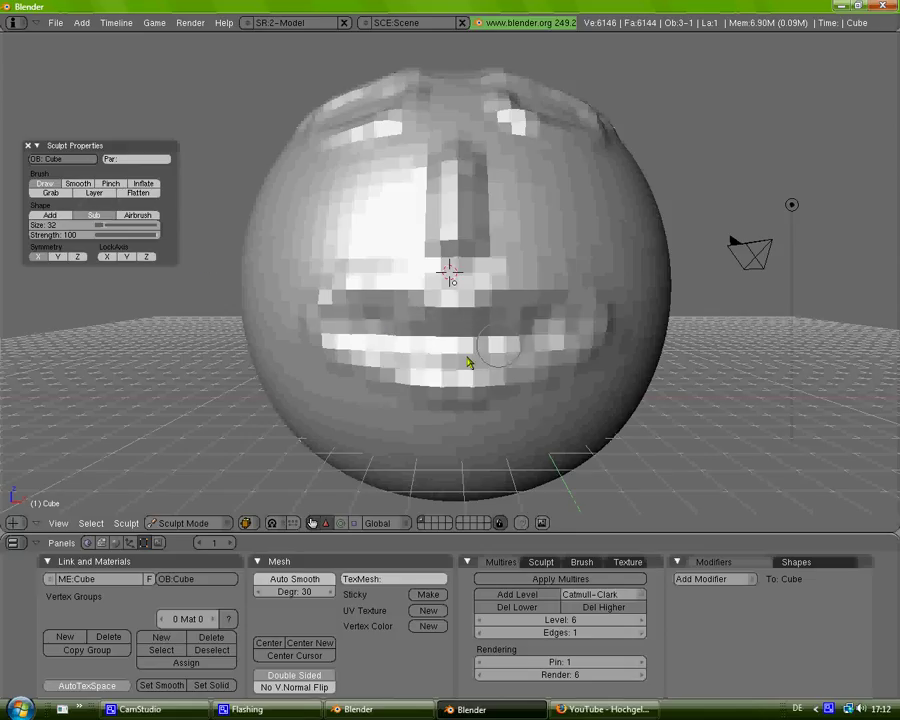
{"action": "mouse_move", "coordinate": [440, 362]}
{"action": "middle_mouse_down"}
{"action": "mouse_move", "coordinate": [542, 400]}
{"action": "mouse_move", "coordinate": [545, 167]}
{"action": "mouse_move", "coordinate": [484, 310]}
{"action": "mouse_move", "coordinate": [374, 412]}
{"action": "middle_mouse_up"}
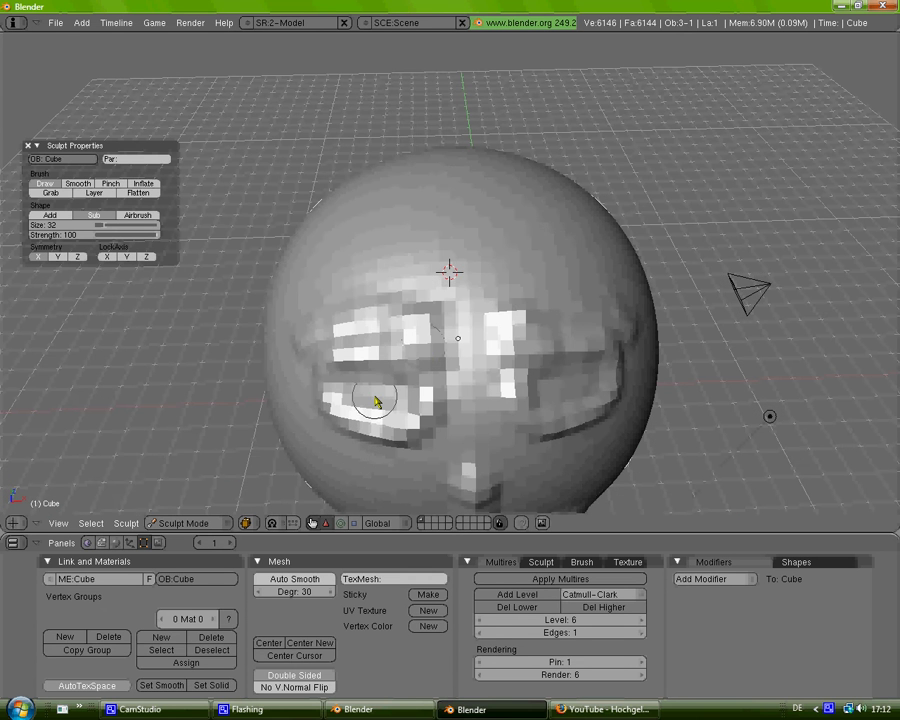
{"action": "mouse_move", "coordinate": [375, 401]}
{"action": "left_mouse_down"}
{"action": "mouse_move", "coordinate": [364, 401]}
{"action": "mouse_move", "coordinate": [381, 404]}
{"action": "left_mouse_up"}
{"action": "mouse_move", "coordinate": [440, 424]}
{"action": "middle_mouse_down"}
{"action": "mouse_move", "coordinate": [428, 364]}
{"action": "mouse_move", "coordinate": [442, 374]}
{"action": "mouse_move", "coordinate": [485, 331]}
{"action": "middle_mouse_up"}
{"action": "mouse_move", "coordinate": [485, 331]}
{"action": "left_mouse_down"}
{"action": "mouse_move", "coordinate": [301, 331]}
{"action": "mouse_move", "coordinate": [402, 342]}
{"action": "mouse_move", "coordinate": [478, 336]}
{"action": "mouse_move", "coordinate": [329, 329]}
{"action": "left_mouse_up"}
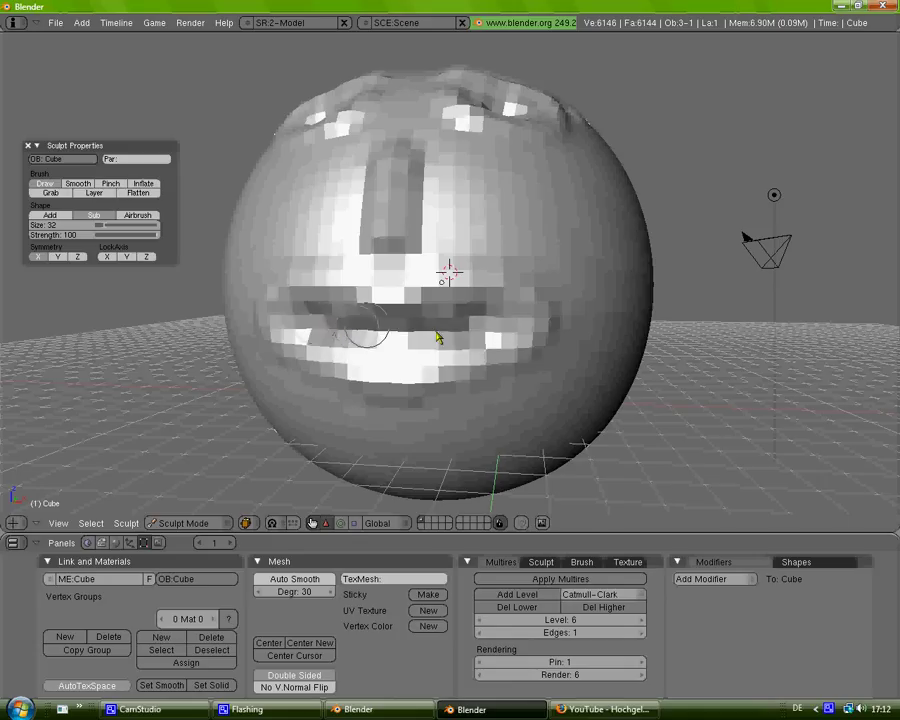
{"action": "mouse_move", "coordinate": [437, 338]}
{"action": "left_mouse_down"}
{"action": "mouse_move", "coordinate": [488, 337]}
{"action": "mouse_move", "coordinate": [372, 337]}
{"action": "left_mouse_up"}
- Switch the brush back to Add and raise upper and lower lips around the mouth
{"action": "left_click", "coordinate": [52, 216]}
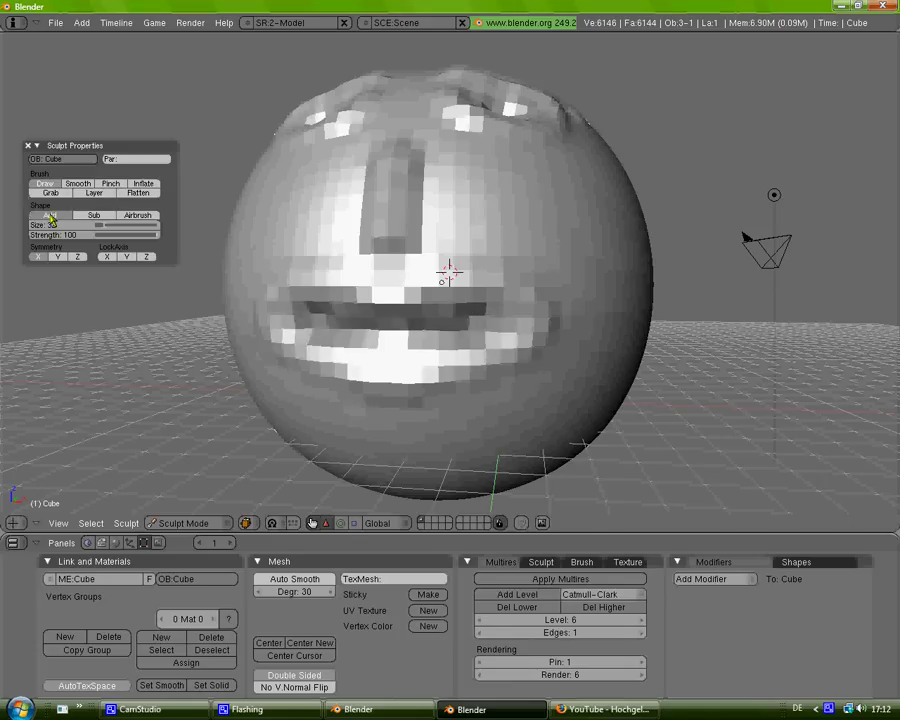
{"action": "mouse_move", "coordinate": [310, 280]}
{"action": "left_mouse_down"}
{"action": "mouse_move", "coordinate": [448, 280]}
{"action": "mouse_move", "coordinate": [532, 305]}
{"action": "left_mouse_up"}
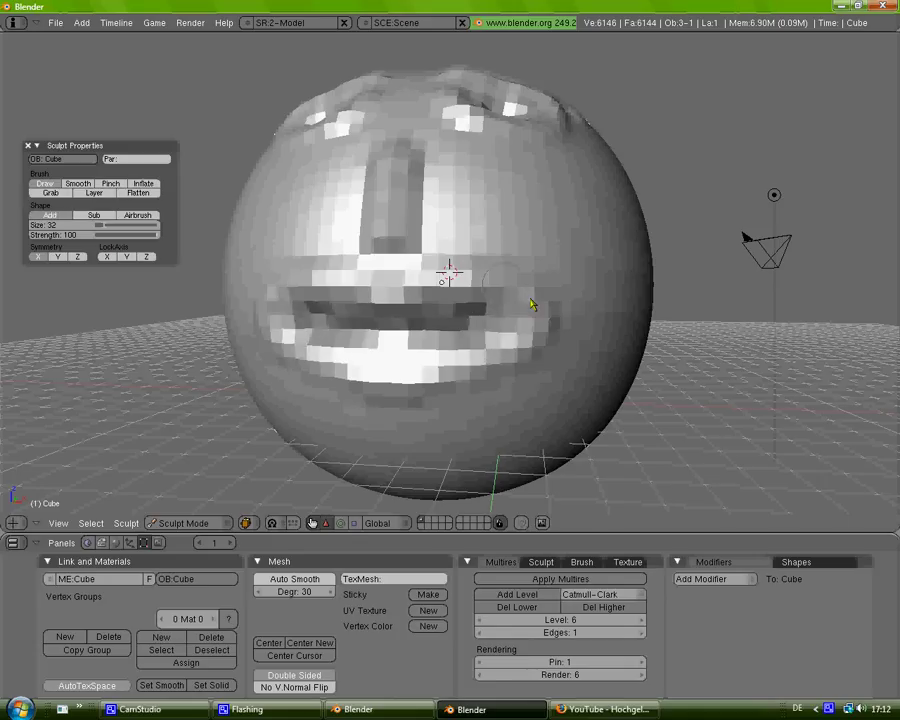
{"action": "mouse_move", "coordinate": [418, 392]}
{"action": "left_mouse_down"}
{"action": "mouse_move", "coordinate": [512, 374]}
{"action": "mouse_move", "coordinate": [540, 345]}
{"action": "mouse_move", "coordinate": [534, 297]}
{"action": "left_mouse_up"}
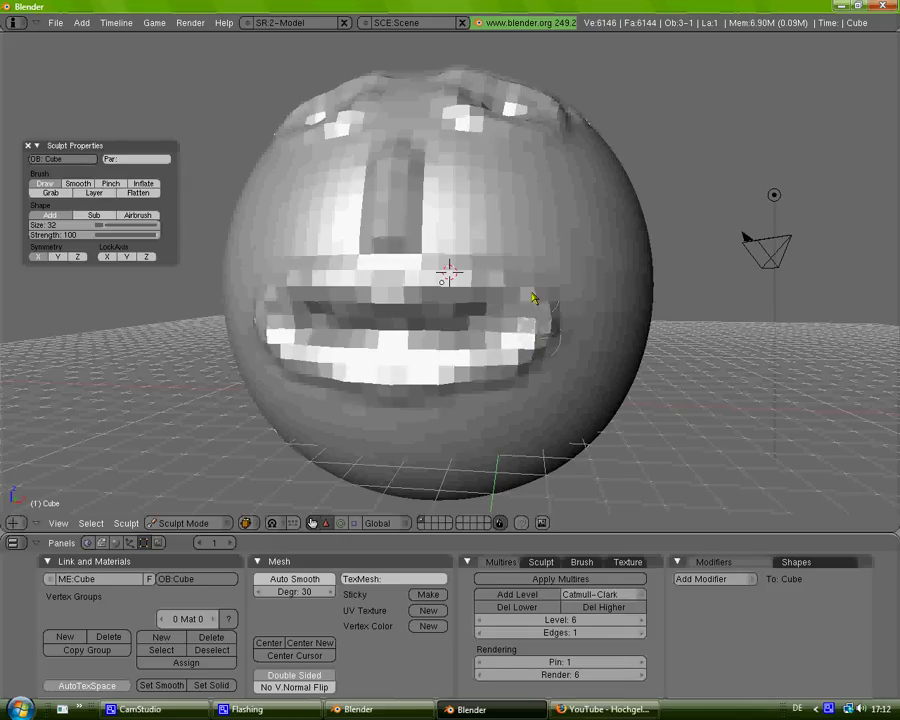
{"action": "mouse_move", "coordinate": [527, 342]}
{"action": "middle_mouse_down"}
{"action": "mouse_move", "coordinate": [591, 364]}
{"action": "mouse_move", "coordinate": [388, 261]}
{"action": "mouse_move", "coordinate": [169, 182]}
{"action": "middle_mouse_up"}
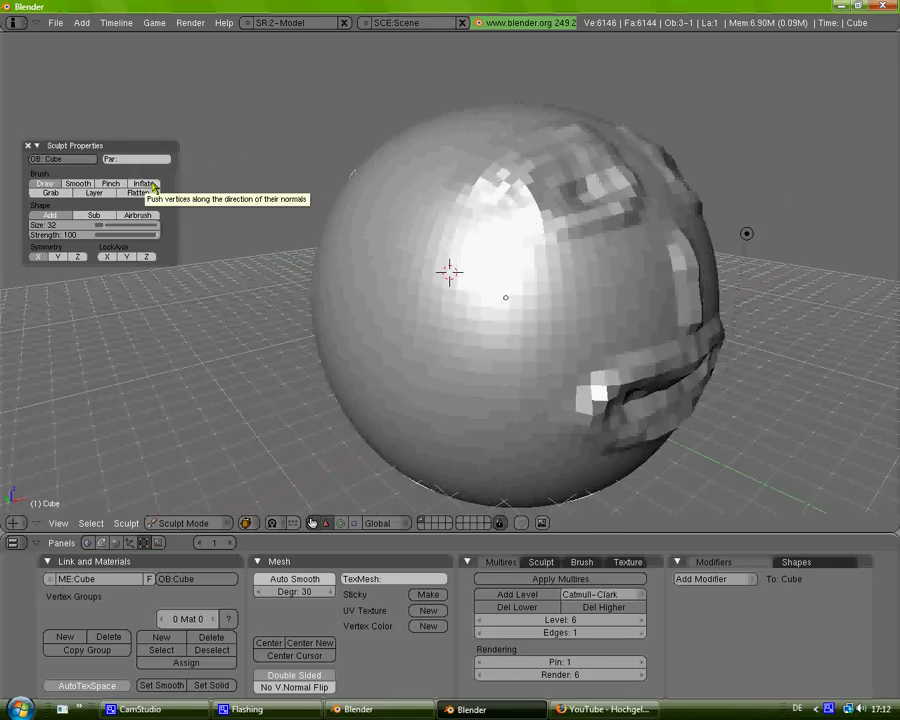
- Inflate an ear bulge on the sphere's right side with the Inflate brush at size 50
{"action": "left_click", "coordinate": [158, 186]}
{"action": "left_click_drag", "start_coordinate": [104, 227], "coordinate": [193, 249]}
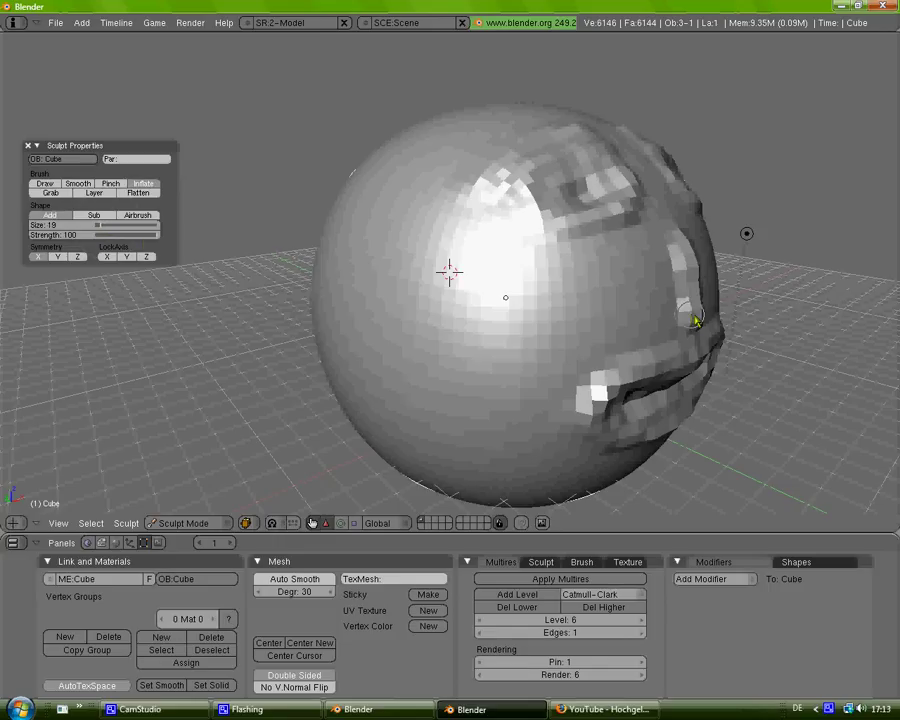
{"action": "left_click_drag", "start_coordinate": [692, 297], "coordinate": [686, 295]}
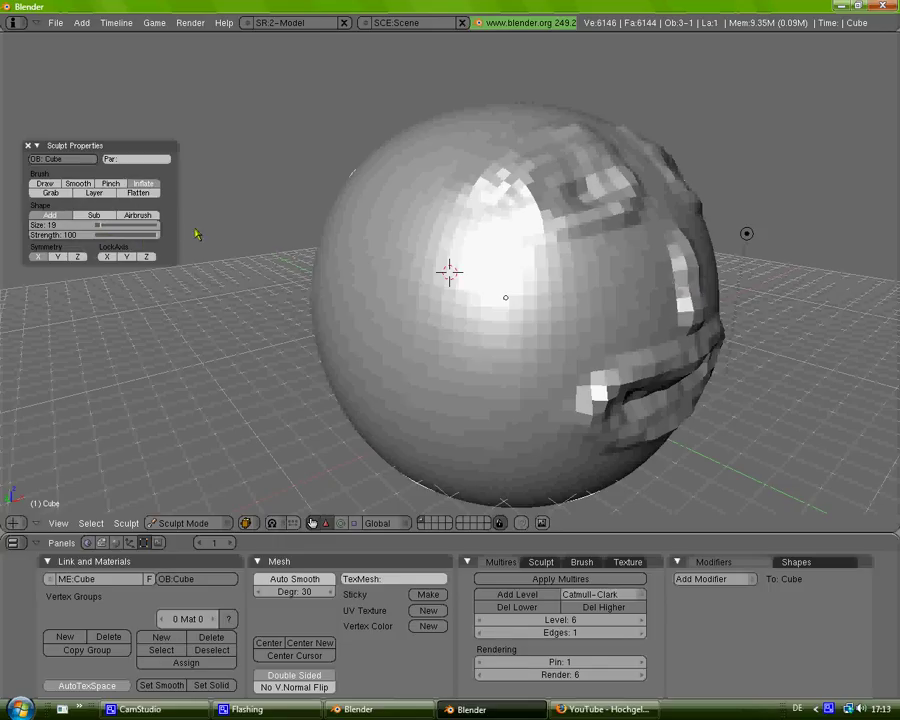
{"action": "left_click_drag", "start_coordinate": [98, 226], "coordinate": [110, 229]}
{"action": "mouse_move", "coordinate": [691, 307]}
{"action": "left_mouse_down"}
{"action": "mouse_move", "coordinate": [698, 289]}
{"action": "mouse_move", "coordinate": [714, 302]}
{"action": "left_mouse_up"}
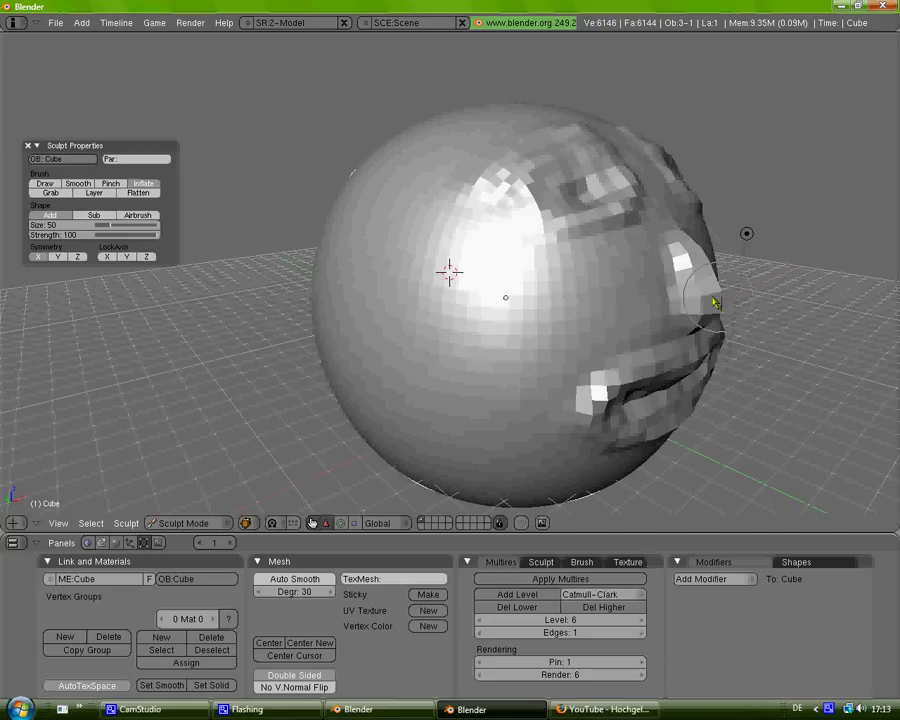
- Inflate a matching ear bulge on the sphere's left edge
{"action": "middle_click_drag", "start_coordinate": [720, 316], "coordinate": [131, 277]}
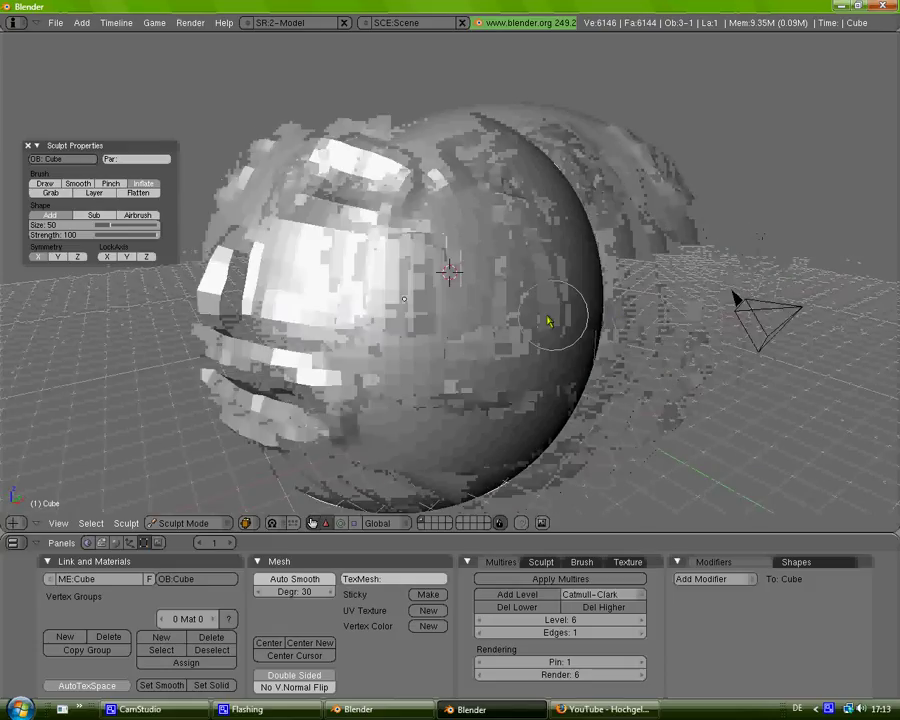
{"action": "left_click_drag", "start_coordinate": [155, 285], "coordinate": [146, 287]}
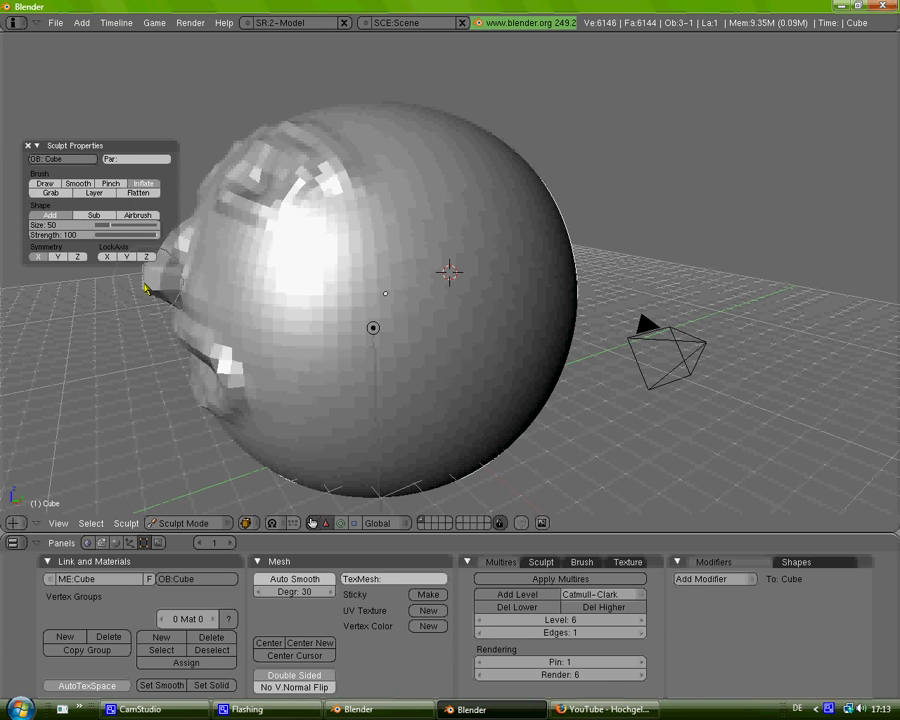
{"action": "mouse_move", "coordinate": [150, 297]}
{"action": "middle_mouse_down"}
{"action": "mouse_move", "coordinate": [283, 325]}
{"action": "mouse_move", "coordinate": [310, 320]}
{"action": "mouse_move", "coordinate": [297, 307]}
{"action": "mouse_move", "coordinate": [363, 251]}
{"action": "middle_mouse_up"}
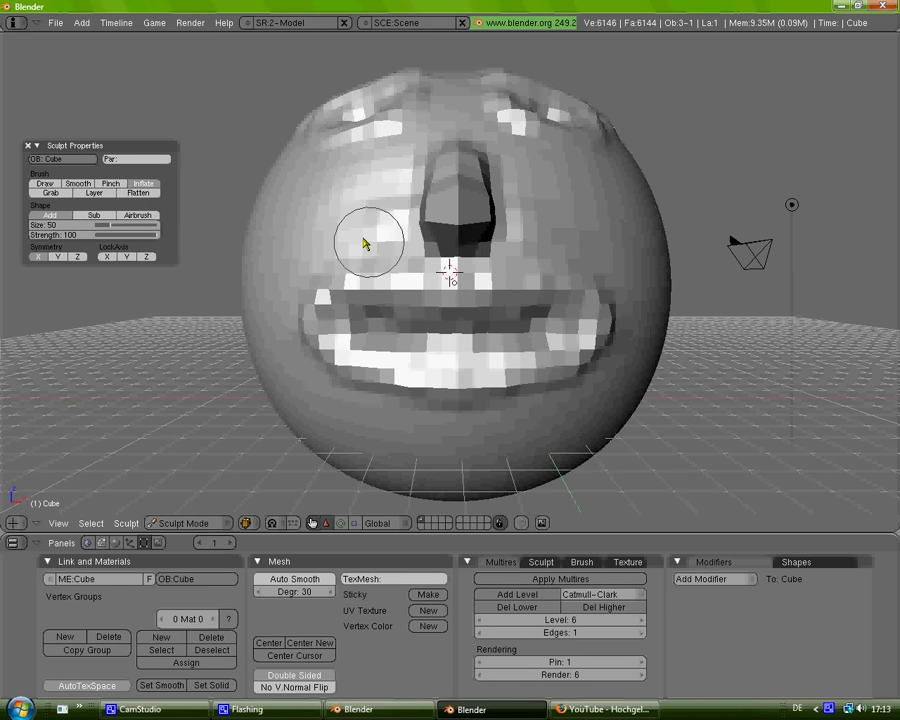
{"action": "key", "text": "KP_8"}
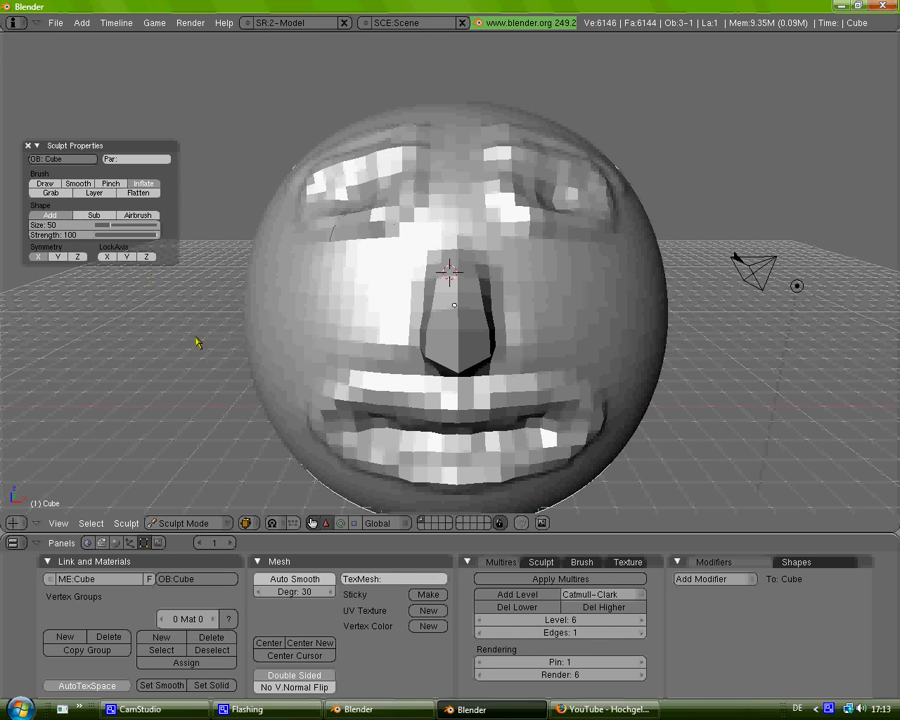
{"action": "mouse_move", "coordinate": [260, 350]}
{"action": "middle_mouse_down"}
{"action": "mouse_move", "coordinate": [352, 343]}
{"action": "mouse_move", "coordinate": [311, 246]}
{"action": "middle_mouse_up"}
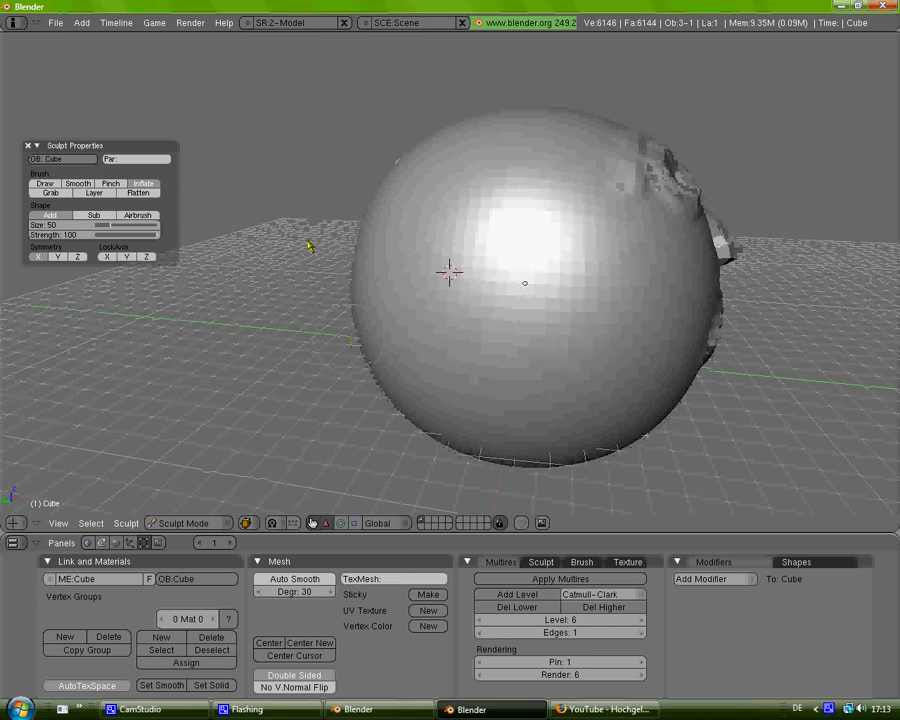
- Raise a blocky patch with the size-32 Draw brush, then carve a dent into it using Sub
{"action": "left_click", "coordinate": [45, 185]}
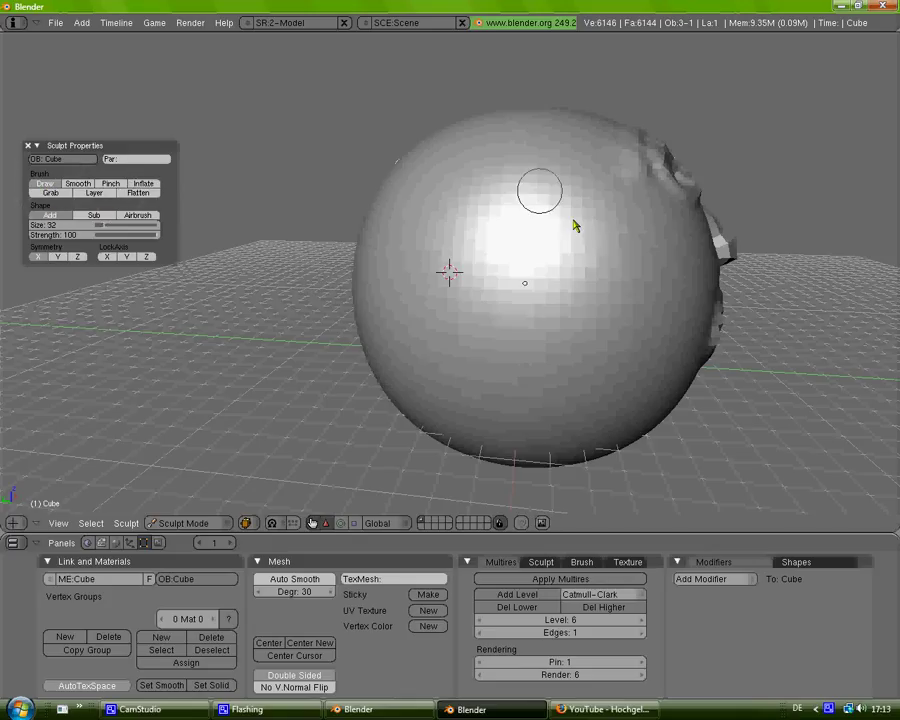
{"action": "mouse_move", "coordinate": [556, 200]}
{"action": "left_mouse_down"}
{"action": "mouse_move", "coordinate": [528, 284]}
{"action": "mouse_move", "coordinate": [546, 295]}
{"action": "mouse_move", "coordinate": [492, 281]}
{"action": "mouse_move", "coordinate": [502, 207]}
{"action": "mouse_move", "coordinate": [542, 205]}
{"action": "mouse_move", "coordinate": [542, 190]}
{"action": "mouse_move", "coordinate": [484, 266]}
{"action": "mouse_move", "coordinate": [580, 296]}
{"action": "mouse_move", "coordinate": [582, 308]}
{"action": "mouse_move", "coordinate": [562, 325]}
{"action": "mouse_move", "coordinate": [536, 295]}
{"action": "mouse_move", "coordinate": [534, 205]}
{"action": "mouse_move", "coordinate": [501, 300]}
{"action": "mouse_move", "coordinate": [580, 203]}
{"action": "mouse_move", "coordinate": [518, 201]}
{"action": "mouse_move", "coordinate": [482, 283]}
{"action": "mouse_move", "coordinate": [590, 283]}
{"action": "mouse_move", "coordinate": [583, 221]}
{"action": "mouse_move", "coordinate": [573, 215]}
{"action": "mouse_move", "coordinate": [581, 321]}
{"action": "left_mouse_up"}
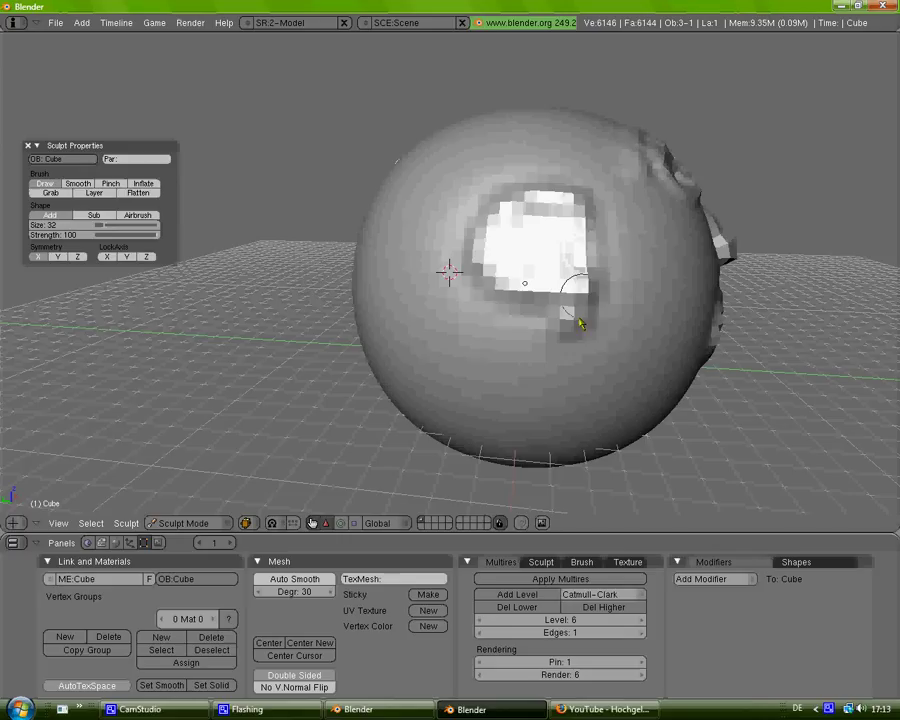
{"action": "left_click", "coordinate": [147, 190]}
{"action": "mouse_move", "coordinate": [346, 249]}
{"action": "middle_mouse_down"}
{"action": "mouse_move", "coordinate": [410, 269]}
{"action": "mouse_move", "coordinate": [153, 221]}
{"action": "middle_mouse_up"}
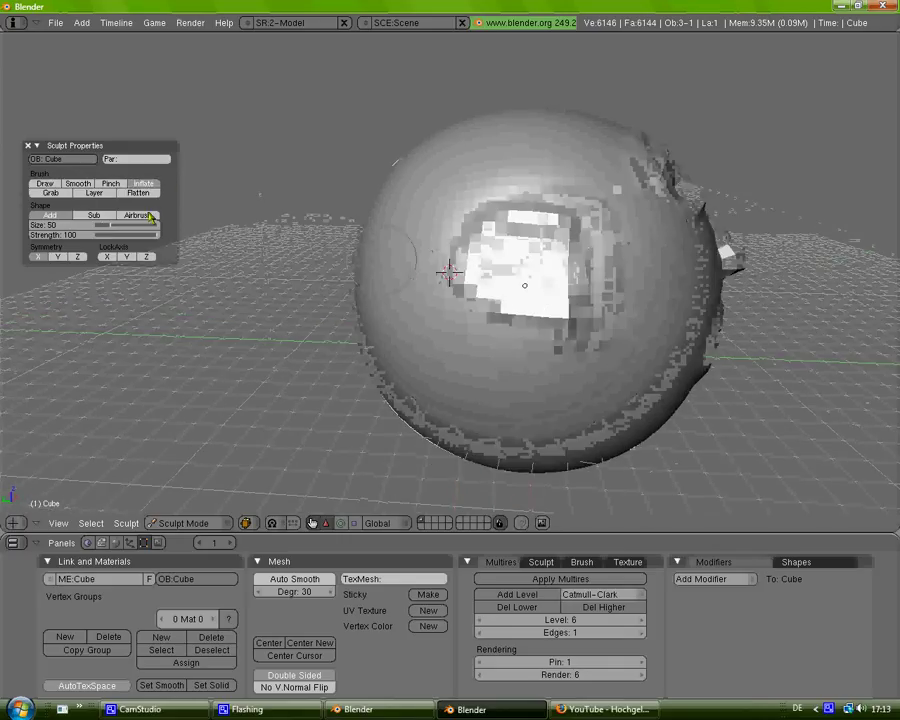
{"action": "left_click", "coordinate": [45, 184]}
{"action": "left_click", "coordinate": [93, 215]}
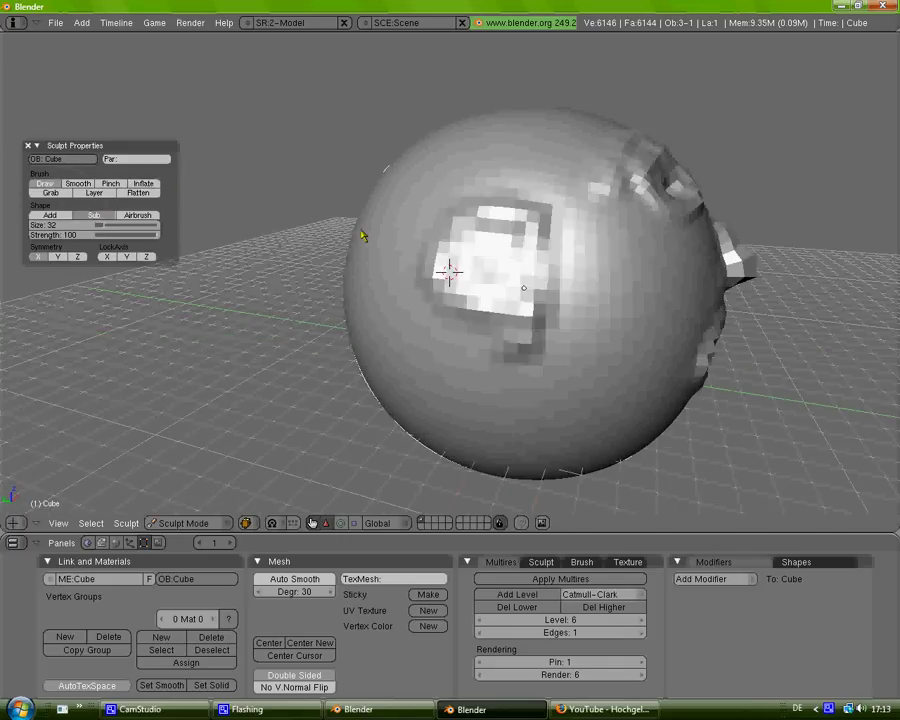
{"action": "mouse_move", "coordinate": [498, 262]}
{"action": "left_mouse_down"}
{"action": "mouse_move", "coordinate": [492, 268]}
{"action": "mouse_move", "coordinate": [500, 270]}
{"action": "mouse_move", "coordinate": [490, 263]}
{"action": "left_mouse_up"}
- Swell the rim around the dent with the Inflate brush set to Add at size 50
{"action": "middle_click_drag", "start_coordinate": [447, 285], "coordinate": [267, 245]}
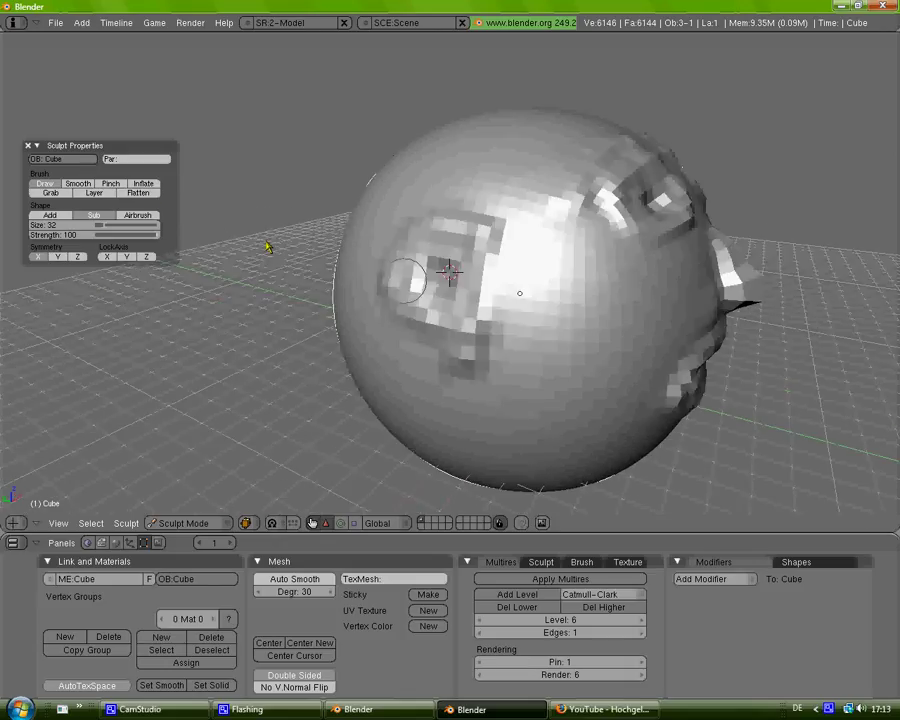
{"action": "left_click", "coordinate": [143, 183]}
{"action": "left_click", "coordinate": [50, 215]}
{"action": "left_click_drag", "start_coordinate": [100, 225], "coordinate": [110, 225]}
{"action": "mouse_move", "coordinate": [300, 300]}
{"action": "middle_mouse_down"}
{"action": "mouse_move", "coordinate": [497, 289]}
{"action": "mouse_move", "coordinate": [538, 247]}
{"action": "middle_mouse_up"}
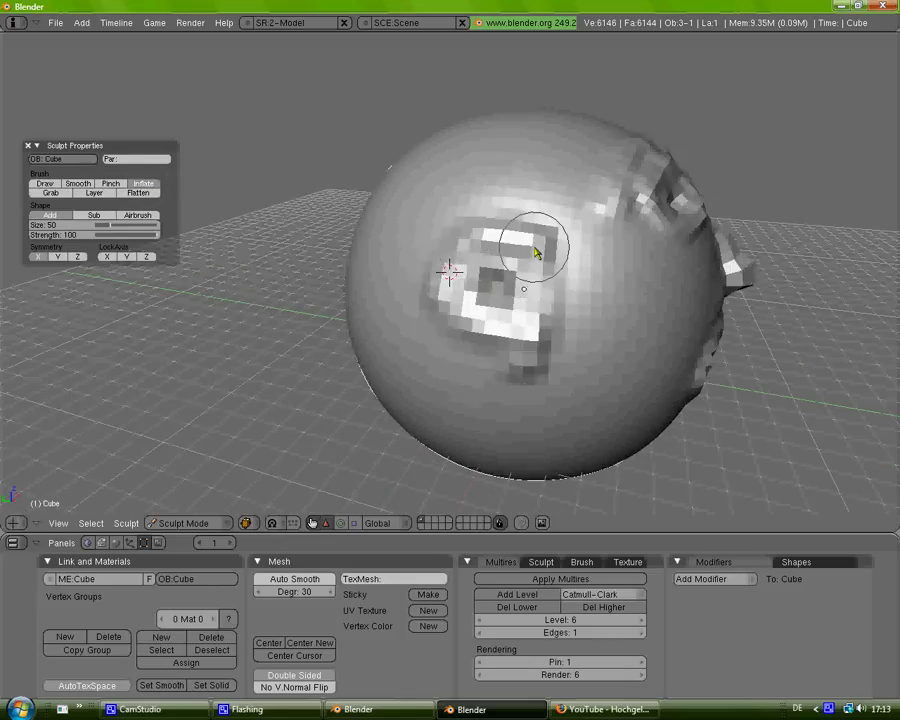
{"action": "mouse_move", "coordinate": [451, 324]}
{"action": "left_mouse_down"}
{"action": "mouse_move", "coordinate": [538, 311]}
{"action": "mouse_move", "coordinate": [538, 301]}
{"action": "mouse_move", "coordinate": [532, 325]}
{"action": "mouse_move", "coordinate": [529, 246]}
{"action": "mouse_move", "coordinate": [460, 249]}
{"action": "mouse_move", "coordinate": [440, 305]}
{"action": "mouse_move", "coordinate": [472, 247]}
{"action": "left_mouse_up"}
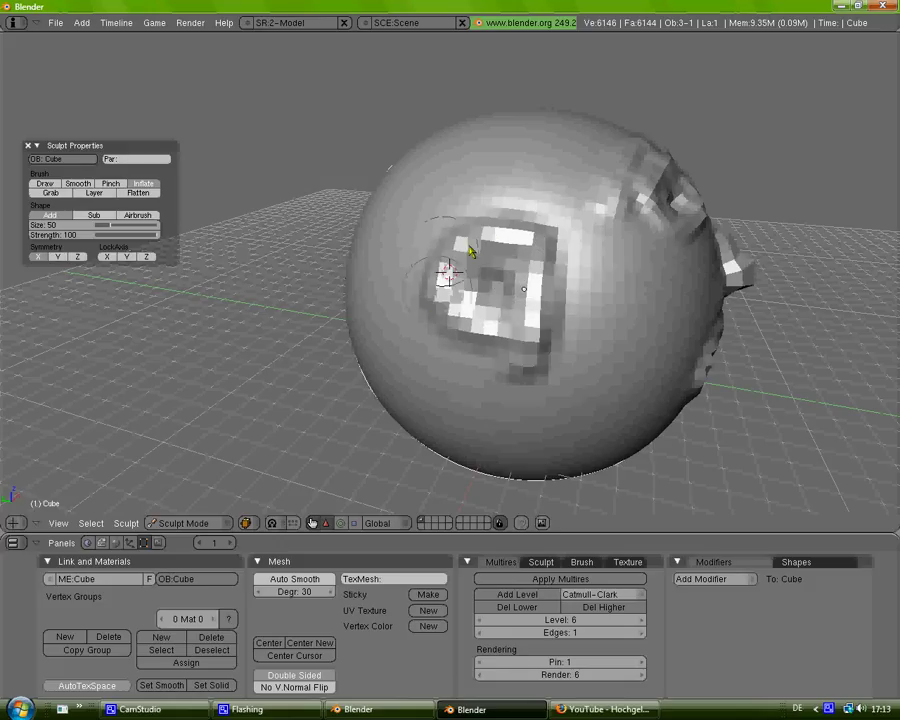
- Pull pointed ears up from the head's top with the Grab brush at size 93, undoing one bad pull
{"action": "left_click", "coordinate": [52, 193]}
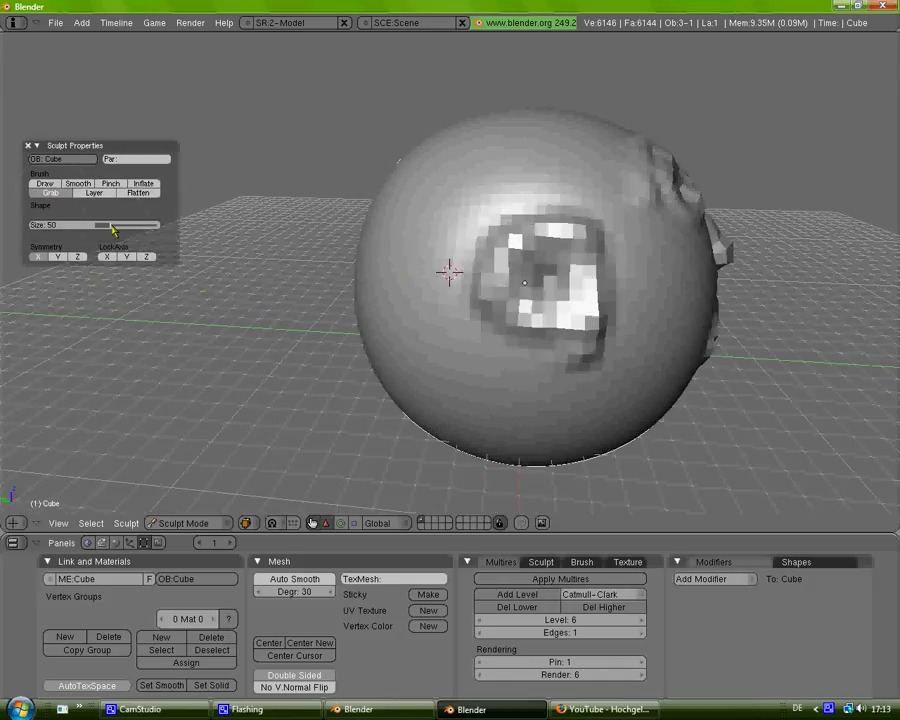
{"action": "left_click_drag", "start_coordinate": [113, 229], "coordinate": [148, 231]}
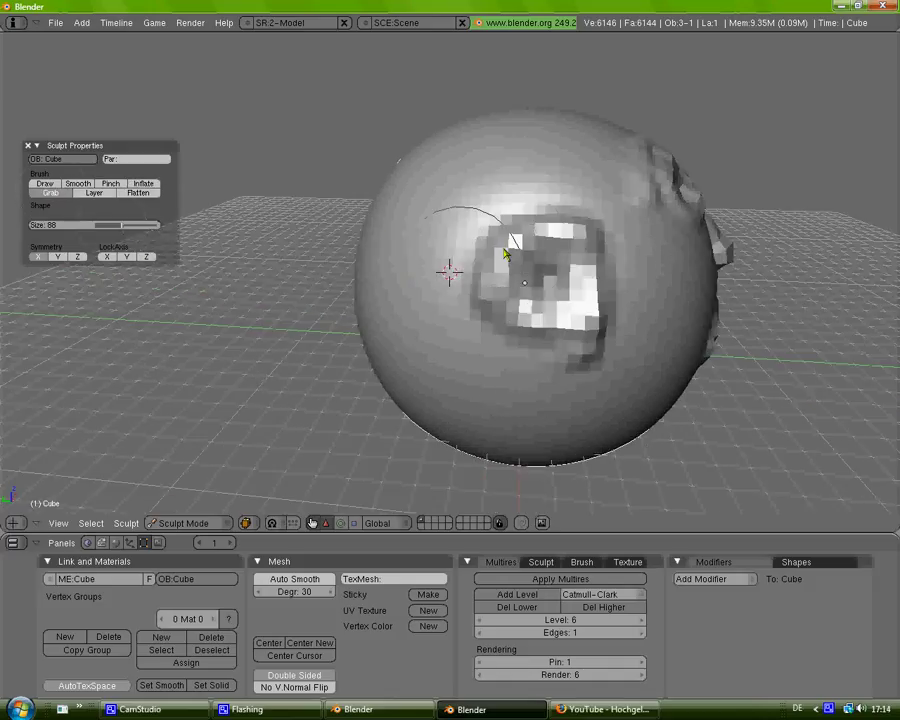
{"action": "left_click_drag", "start_coordinate": [124, 228], "coordinate": [110, 237]}
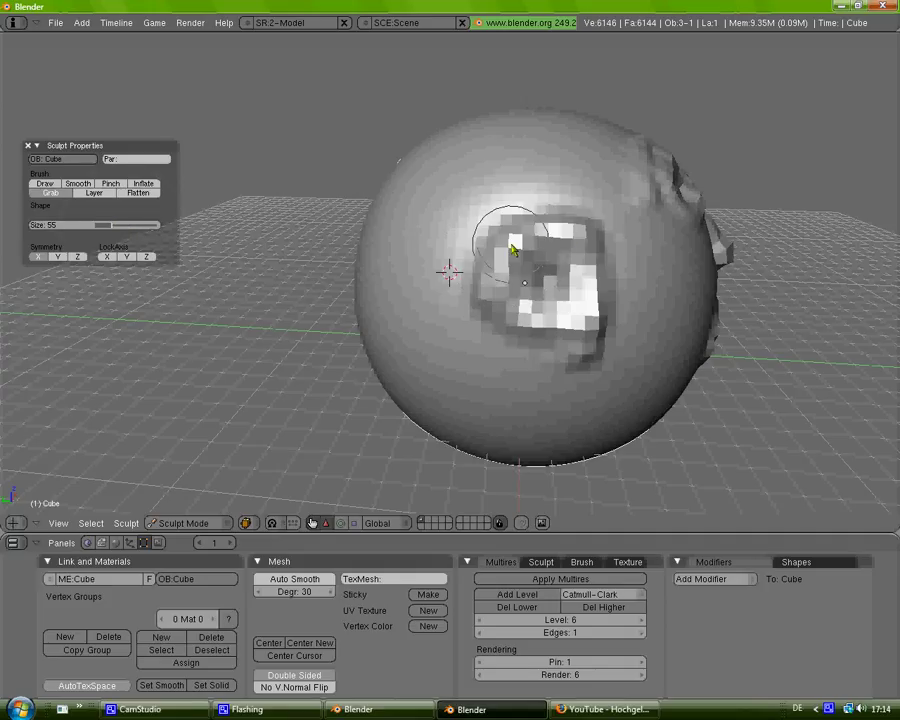
{"action": "left_click_drag", "start_coordinate": [503, 234], "coordinate": [438, 62]}
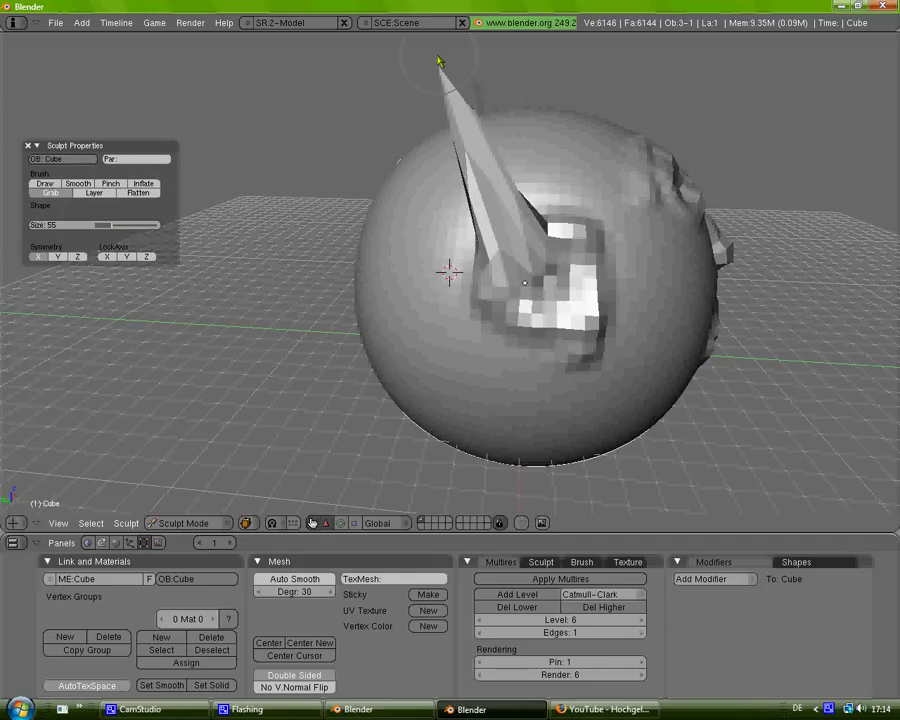
{"action": "key", "text": "ctrl+z"}
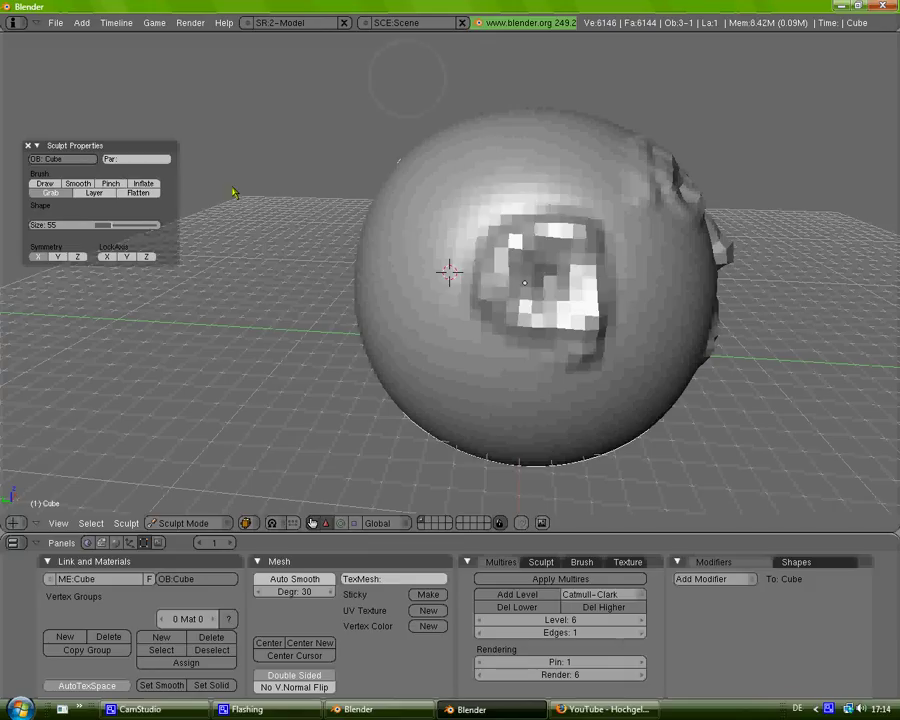
{"action": "left_click_drag", "start_coordinate": [112, 231], "coordinate": [122, 231]}
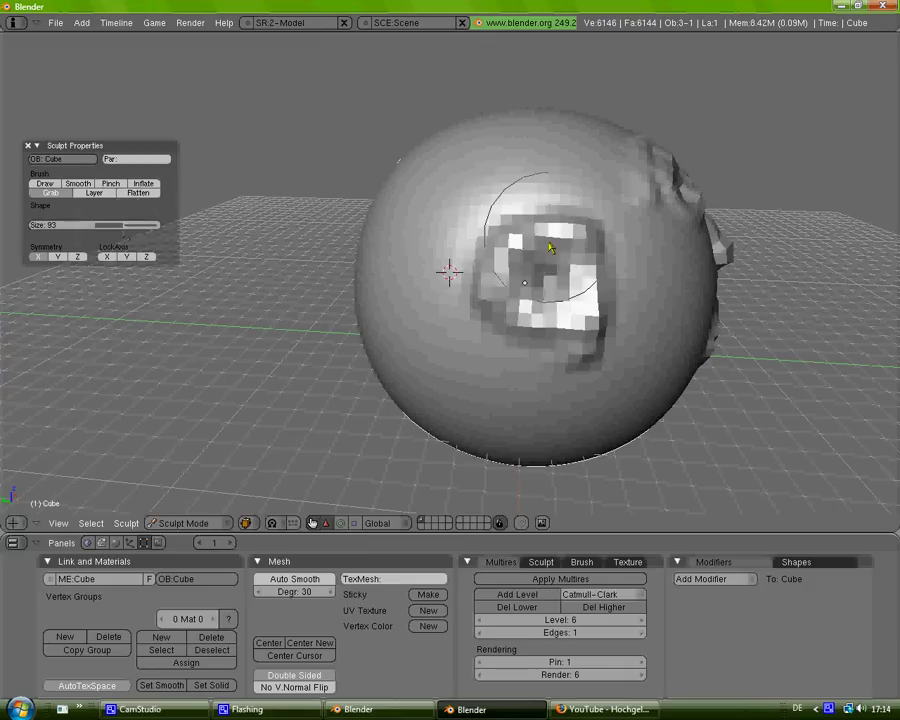
{"action": "mouse_move", "coordinate": [516, 238]}
{"action": "left_mouse_down"}
{"action": "mouse_move", "coordinate": [474, 18]}
{"action": "mouse_move", "coordinate": [497, 89]}
{"action": "left_mouse_up"}
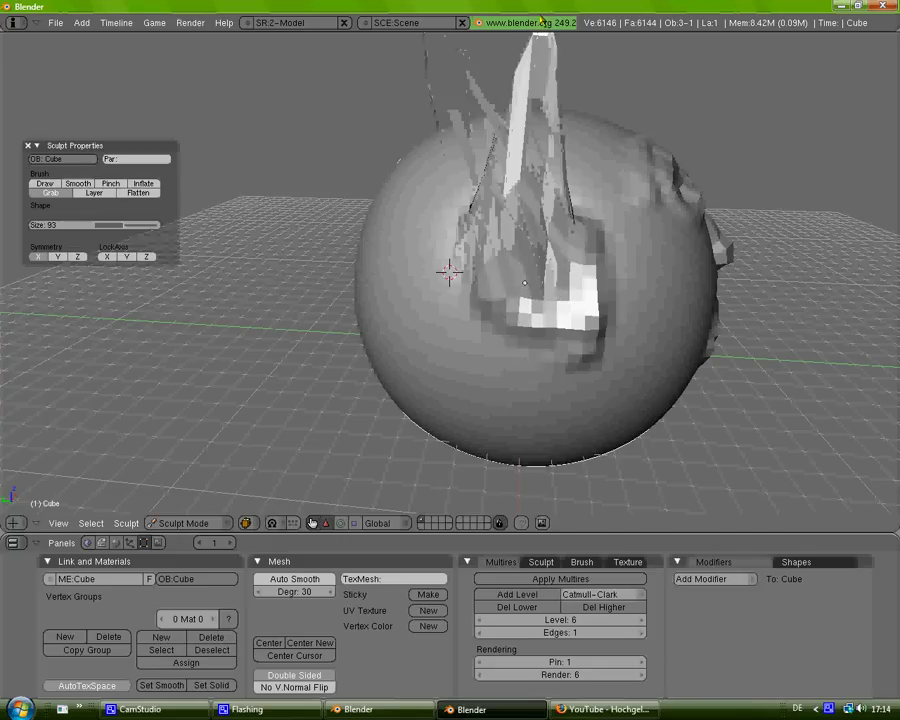
{"action": "mouse_move", "coordinate": [625, 179]}
{"action": "middle_mouse_down"}
{"action": "mouse_move", "coordinate": [640, 426]}
{"action": "mouse_move", "coordinate": [736, 444]}
{"action": "mouse_move", "coordinate": [795, 438]}
{"action": "mouse_move", "coordinate": [685, 446]}
{"action": "mouse_move", "coordinate": [648, 420]}
{"action": "mouse_move", "coordinate": [656, 444]}
{"action": "middle_mouse_up"}
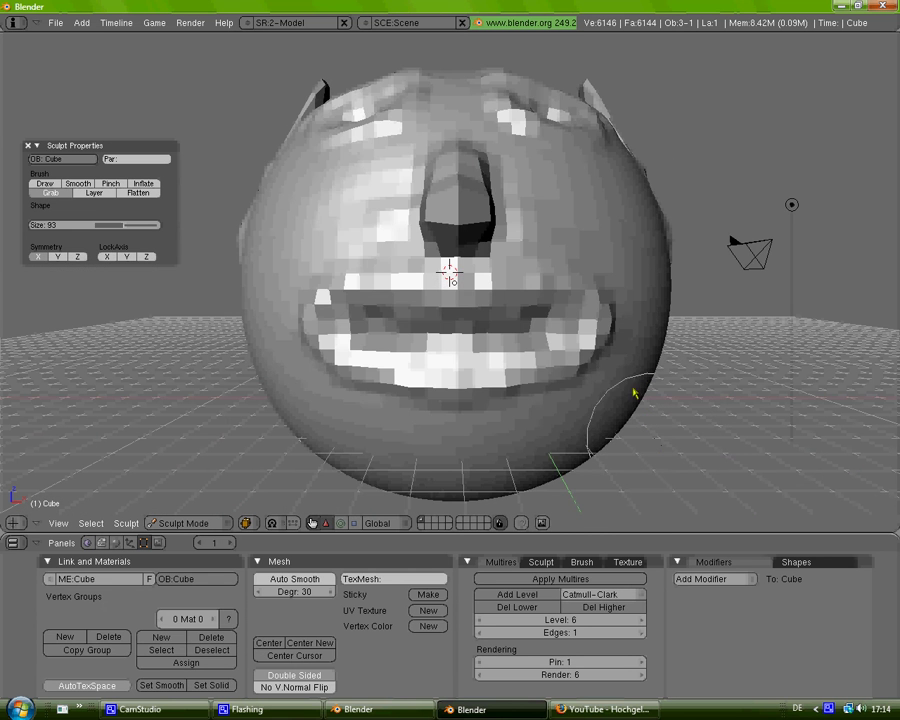
- Set the Grab brush size to 200 and pull the head's left side outward and down
{"action": "scroll", "coordinate": [634, 393], "scroll_direction": "down", "scroll_amount": 2}
{"action": "scroll", "coordinate": [660, 368], "scroll_direction": "down", "scroll_amount": 1}
{"action": "key", "text": "KP_8"}
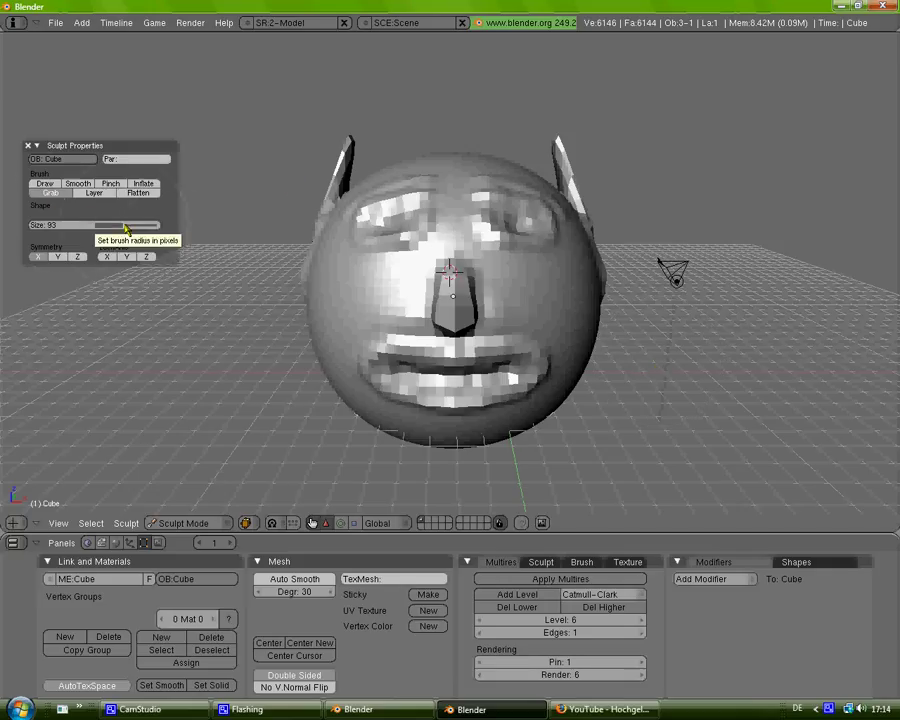
{"action": "mouse_move", "coordinate": [125, 229]}
{"action": "left_mouse_down"}
{"action": "mouse_move", "coordinate": [237, 277]}
{"action": "mouse_move", "coordinate": [251, 301]}
{"action": "left_mouse_up"}
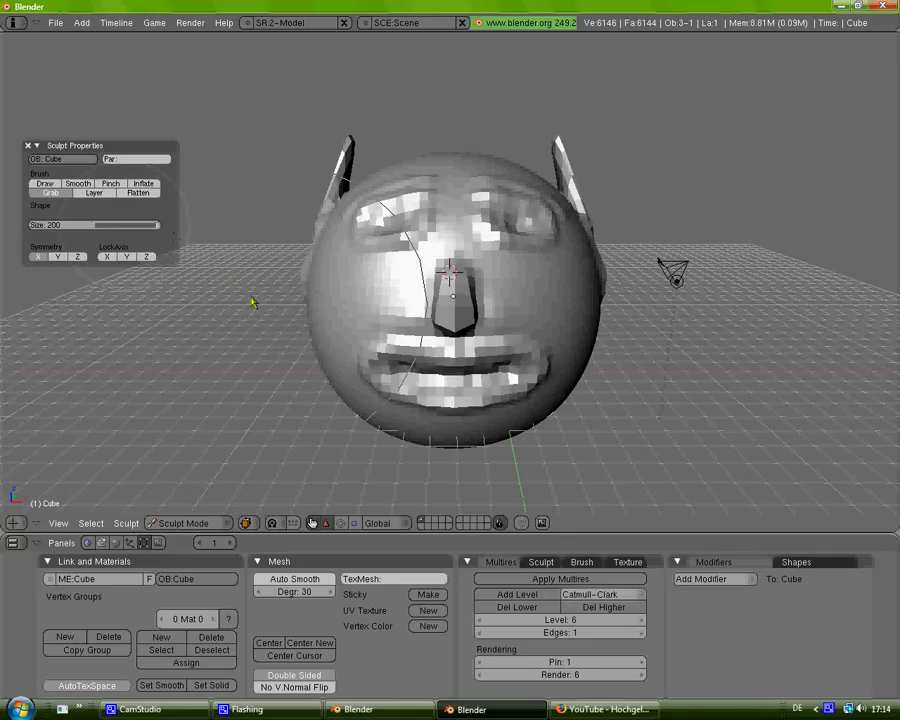
{"action": "key", "text": "KP_6"}
{"action": "mouse_move", "coordinate": [251, 301]}
{"action": "middle_mouse_down"}
{"action": "mouse_move", "coordinate": [171, 302]}
{"action": "mouse_move", "coordinate": [297, 382]}
{"action": "middle_mouse_up"}
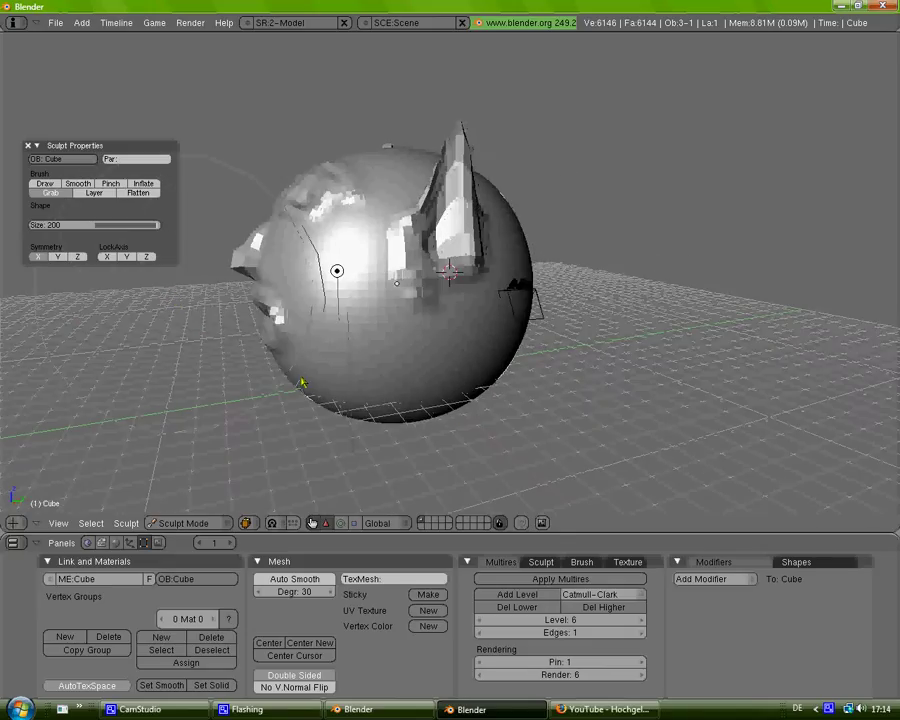
{"action": "mouse_move", "coordinate": [289, 366]}
{"action": "left_mouse_down"}
{"action": "mouse_move", "coordinate": [239, 404]}
{"action": "mouse_move", "coordinate": [230, 389]}
{"action": "mouse_move", "coordinate": [257, 363]}
{"action": "mouse_move", "coordinate": [267, 367]}
{"action": "mouse_move", "coordinate": [261, 359]}
{"action": "mouse_move", "coordinate": [300, 413]}
{"action": "left_mouse_up"}
- Pull the head's lower bulge upward to elongate the head, checking it from several angles
{"action": "mouse_move", "coordinate": [300, 413]}
{"action": "middle_mouse_down"}
{"action": "mouse_move", "coordinate": [542, 420]}
{"action": "mouse_move", "coordinate": [555, 406]}
{"action": "mouse_move", "coordinate": [472, 376]}
{"action": "mouse_move", "coordinate": [442, 345]}
{"action": "mouse_move", "coordinate": [428, 283]}
{"action": "mouse_move", "coordinate": [426, 312]}
{"action": "middle_mouse_up"}
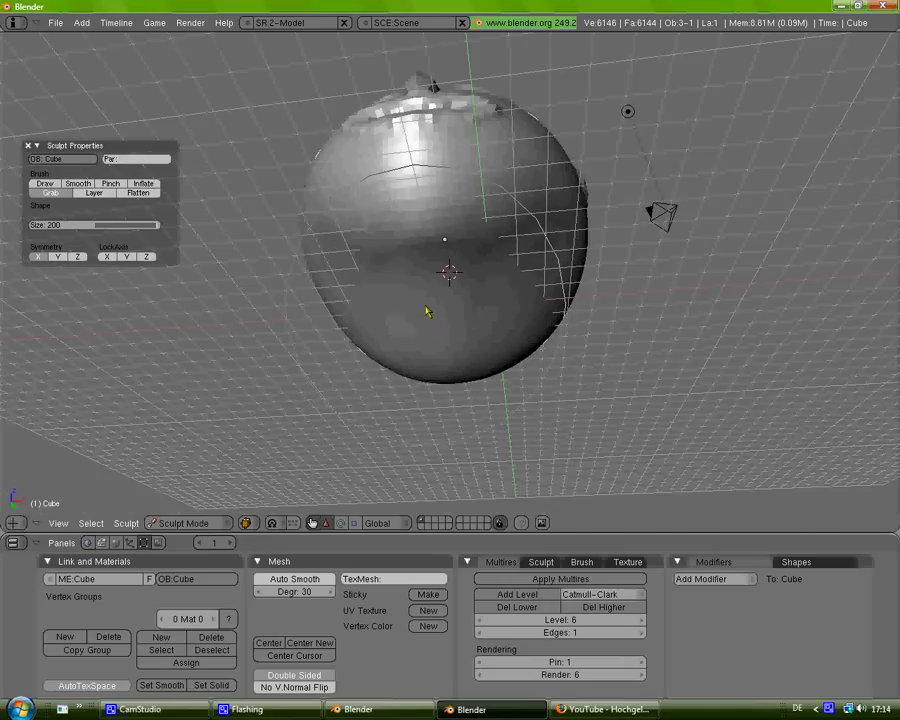
{"action": "mouse_move", "coordinate": [496, 364]}
{"action": "middle_mouse_down"}
{"action": "mouse_move", "coordinate": [460, 364]}
{"action": "mouse_move", "coordinate": [387, 399]}
{"action": "mouse_move", "coordinate": [368, 396]}
{"action": "mouse_move", "coordinate": [446, 392]}
{"action": "mouse_move", "coordinate": [432, 362]}
{"action": "middle_mouse_up"}
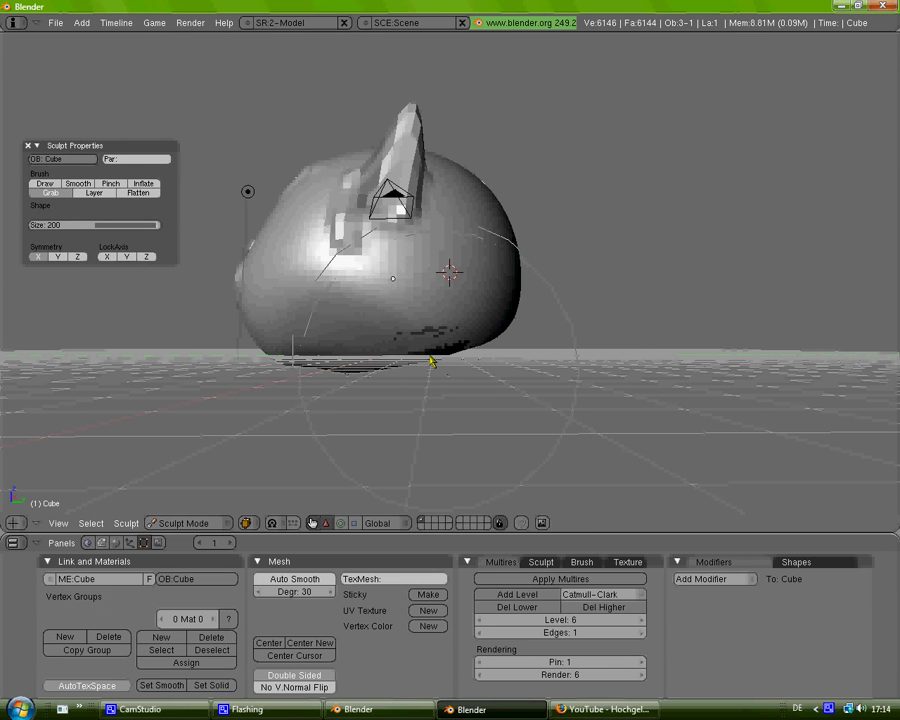
{"action": "mouse_move", "coordinate": [522, 309]}
{"action": "middle_mouse_down"}
{"action": "mouse_move", "coordinate": [321, 346]}
{"action": "mouse_move", "coordinate": [422, 326]}
{"action": "middle_mouse_up"}
{"action": "mouse_move", "coordinate": [420, 306]}
{"action": "left_mouse_down"}
{"action": "mouse_move", "coordinate": [415, 218]}
{"action": "mouse_move", "coordinate": [482, 177]}
{"action": "mouse_move", "coordinate": [633, 279]}
{"action": "mouse_move", "coordinate": [524, 283]}
{"action": "left_mouse_up"}
{"action": "mouse_move", "coordinate": [524, 283]}
{"action": "middle_mouse_down"}
{"action": "mouse_move", "coordinate": [400, 286]}
{"action": "mouse_move", "coordinate": [366, 296]}
{"action": "mouse_move", "coordinate": [378, 309]}
{"action": "middle_mouse_up"}
{"action": "mouse_move", "coordinate": [251, 367]}
{"action": "middle_mouse_down"}
{"action": "mouse_move", "coordinate": [307, 359]}
{"action": "mouse_move", "coordinate": [271, 372]}
{"action": "mouse_move", "coordinate": [183, 249]}
{"action": "middle_mouse_up"}
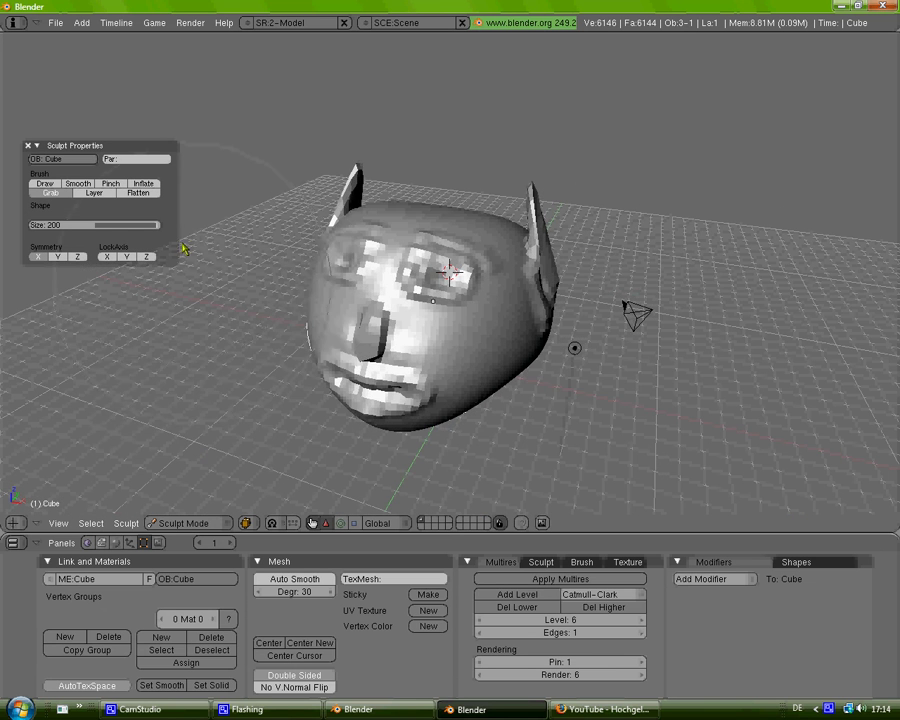